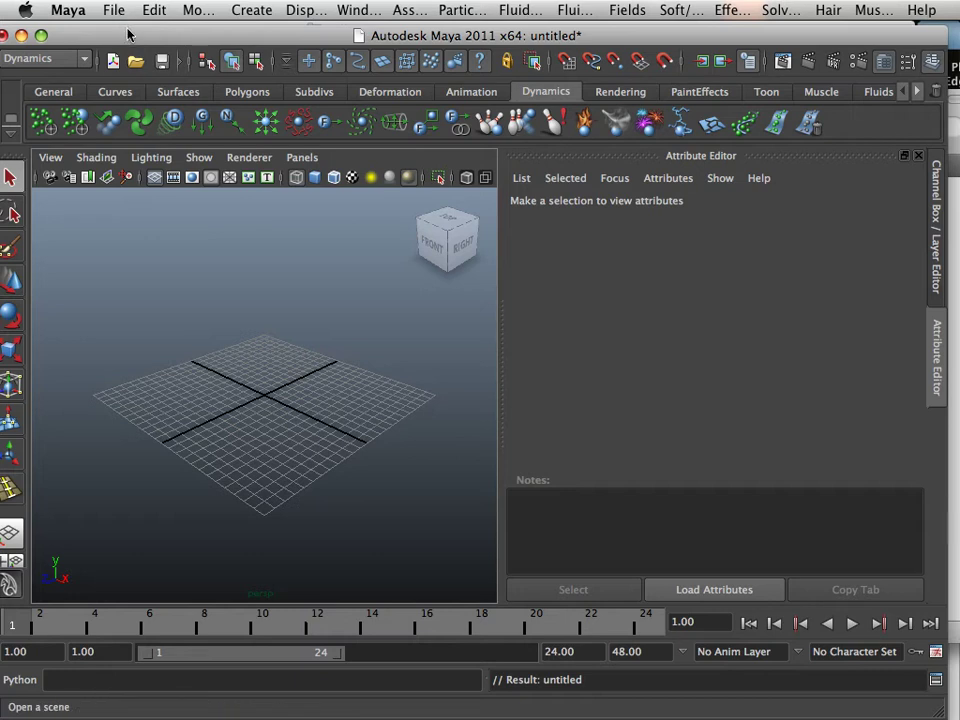
Step: Import the match model from match.obj into the scene
click(113, 10)
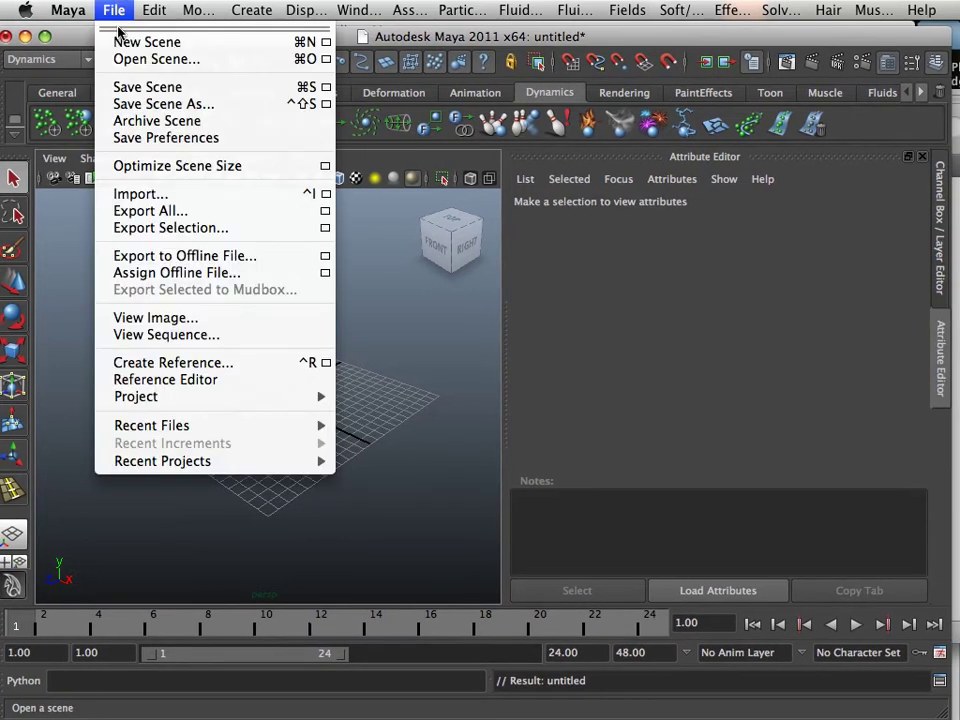
click(148, 196)
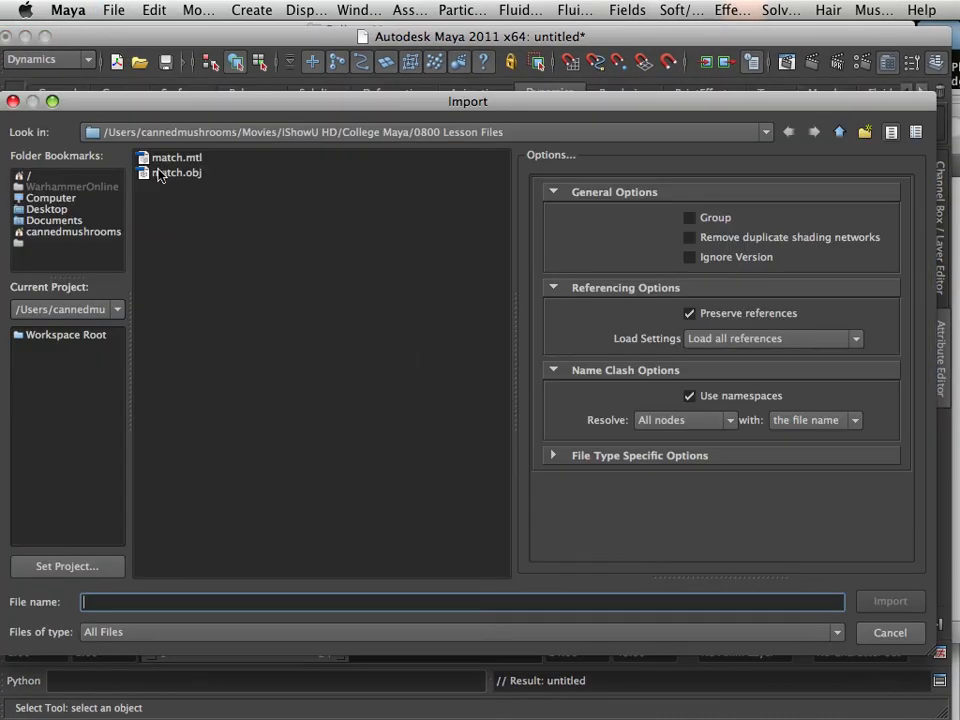
click(160, 174)
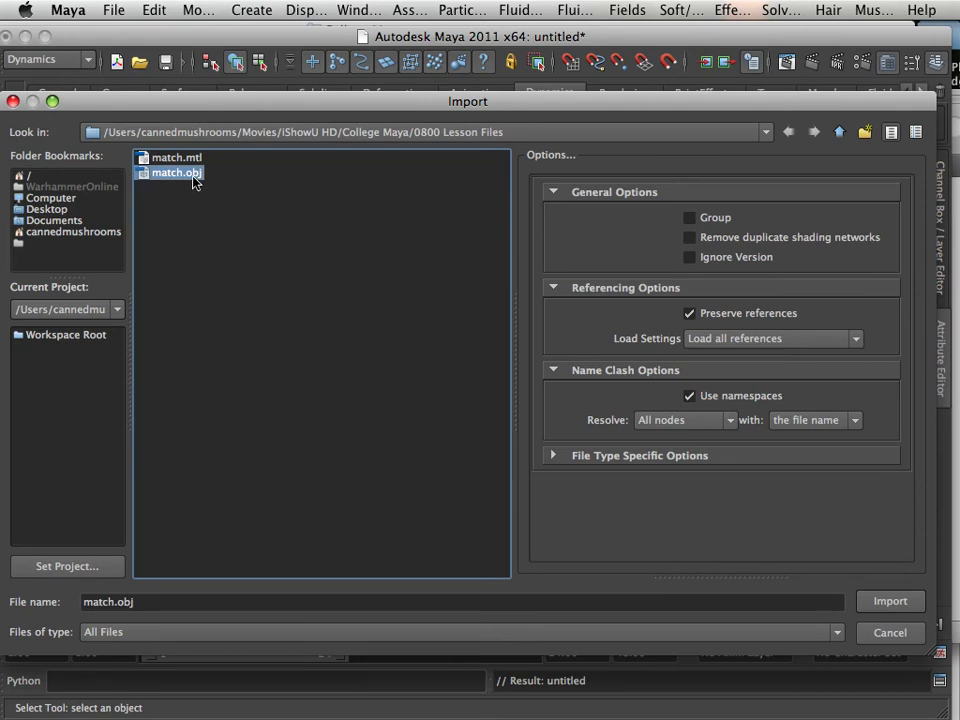
double_click(197, 183)
alt+drag(206, 223, 330, 377)
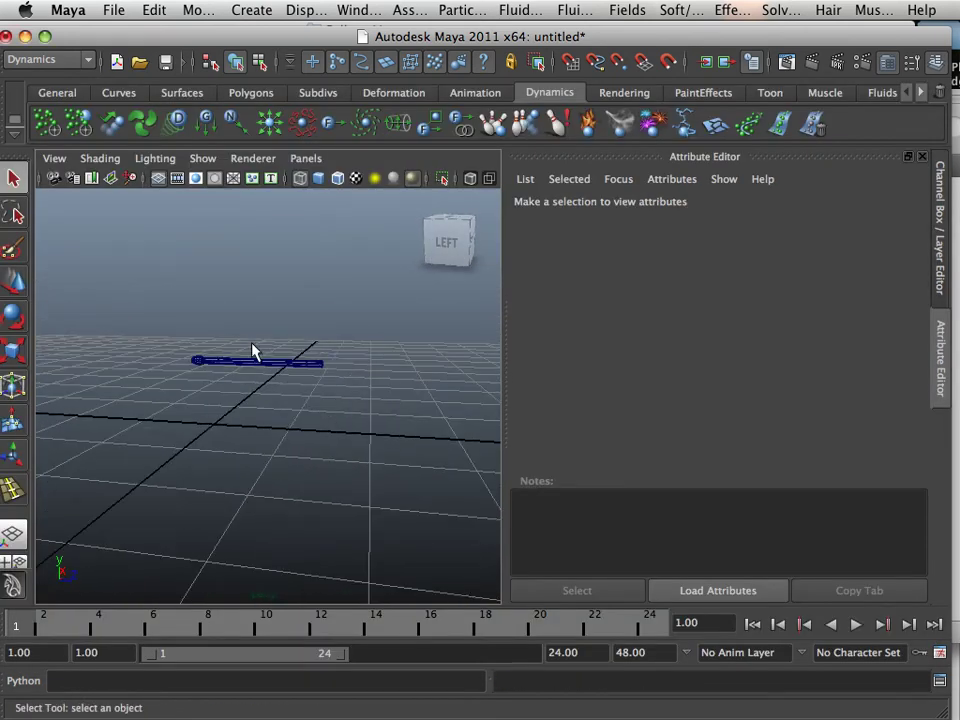
Step: Display the match smooth shaded and switch the viewport renderer to Default Quality Rendering
key(5)
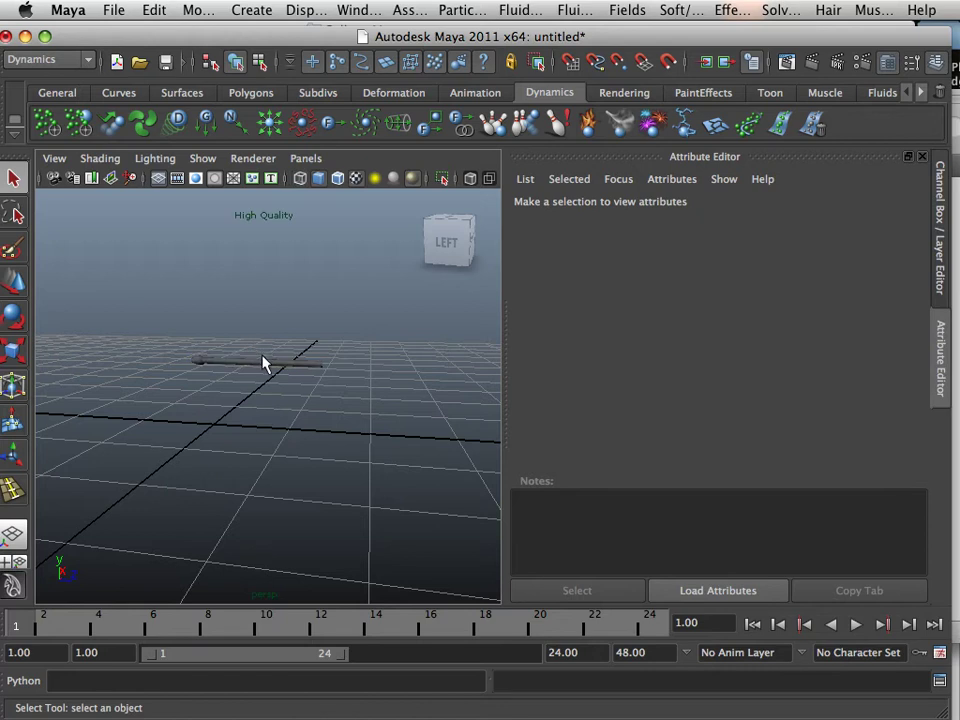
alt+drag(263, 363, 259, 373)
click(254, 159)
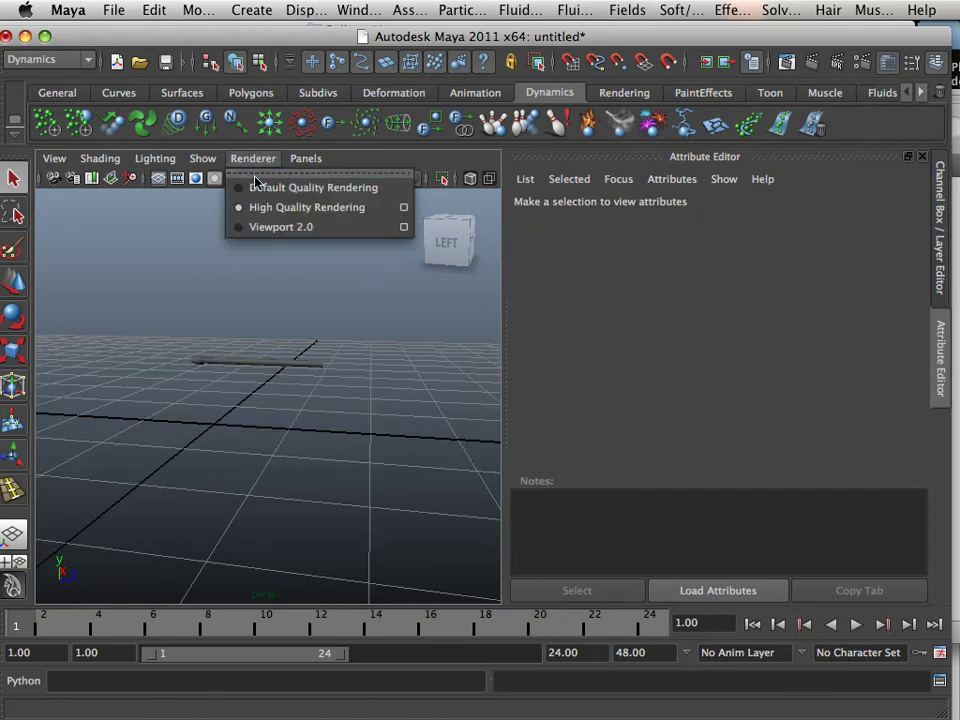
click(256, 187)
alt+drag(230, 330, 274, 377)
alt+right_drag(274, 377, 274, 371)
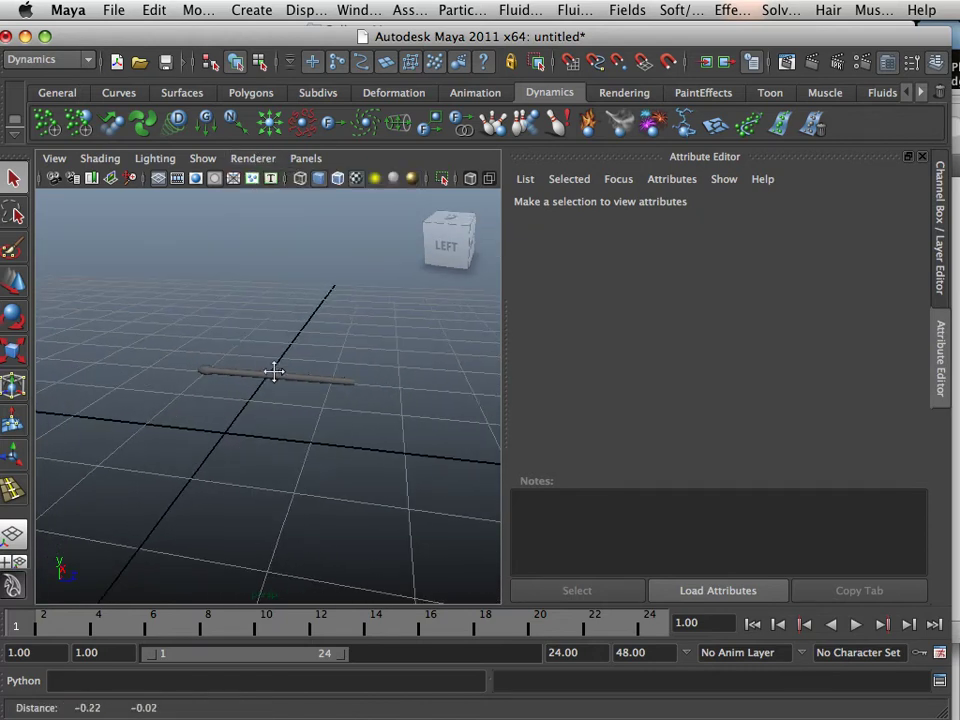
alt+drag(274, 371, 282, 362)
Step: Create a polygon plane at the origin and scale it uniformly by about 7.3 as the ground beneath the match
click(251, 93)
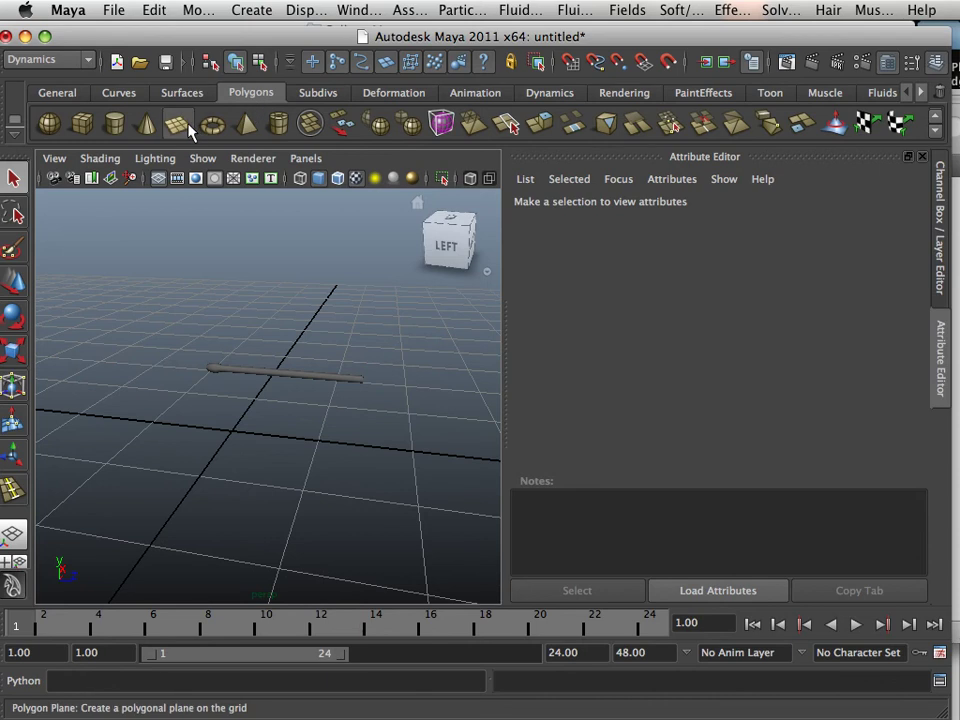
click(185, 126)
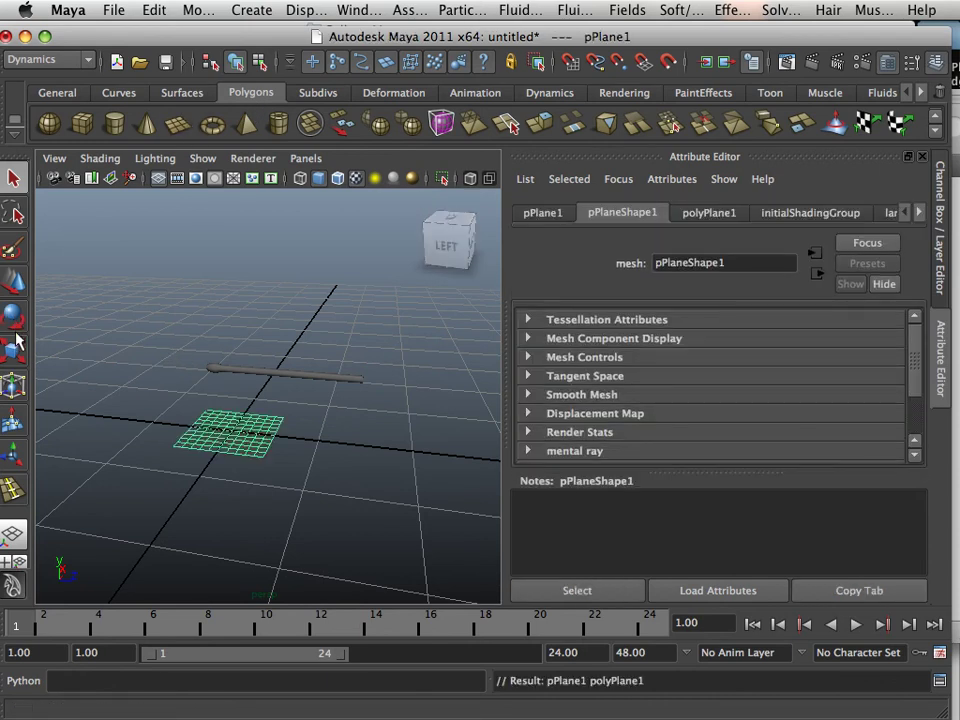
key(r)
drag(232, 448, 606, 518)
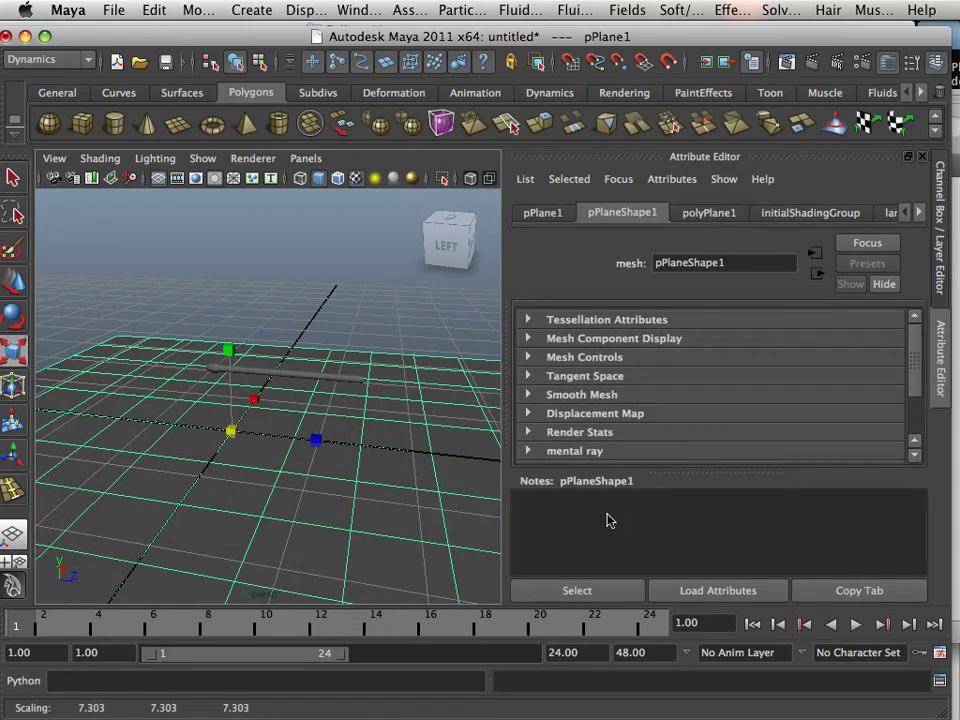
mouse_move(420, 400)
alt+mouse_down()
mouse_move(381, 399)
mouse_move(417, 418)
alt+mouse_up()
Step: Center the pivot of the imported match
click(343, 364)
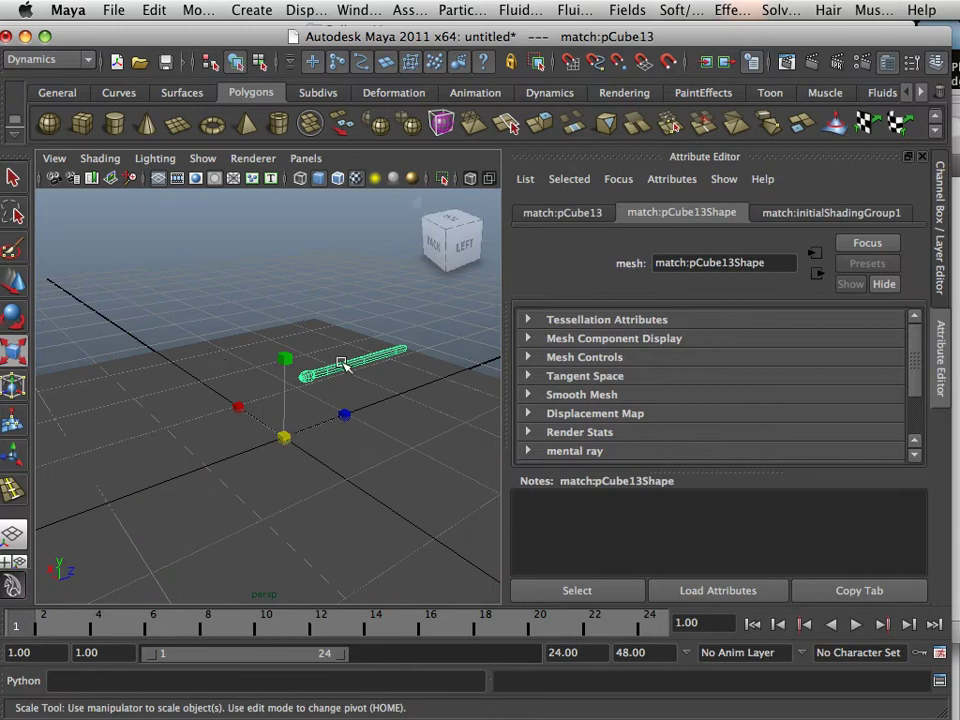
alt+drag(343, 364, 240, 377)
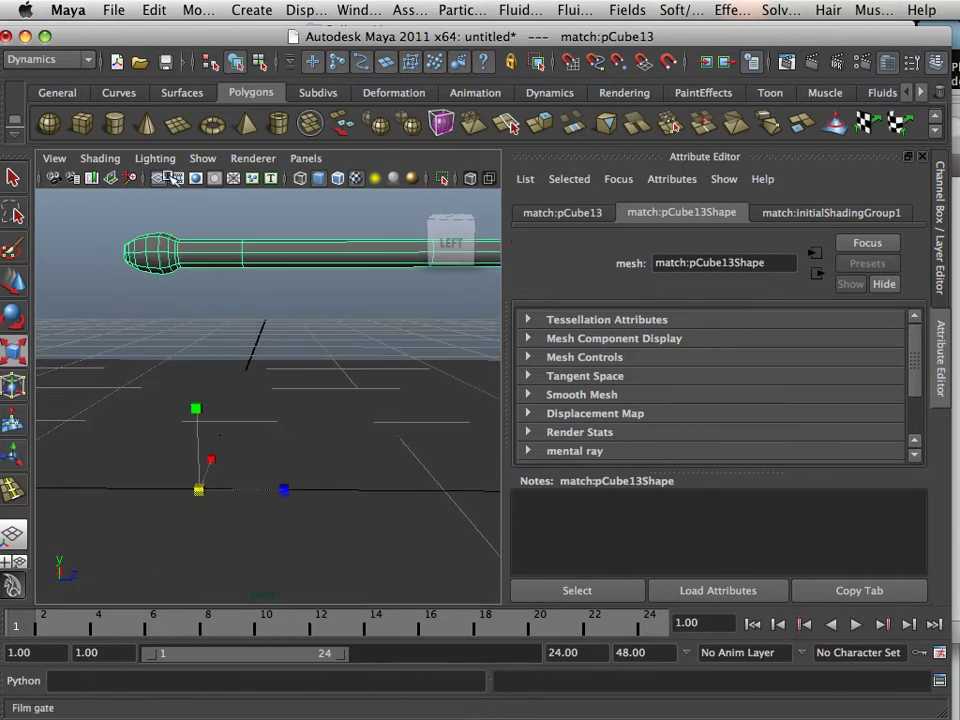
click(197, 10)
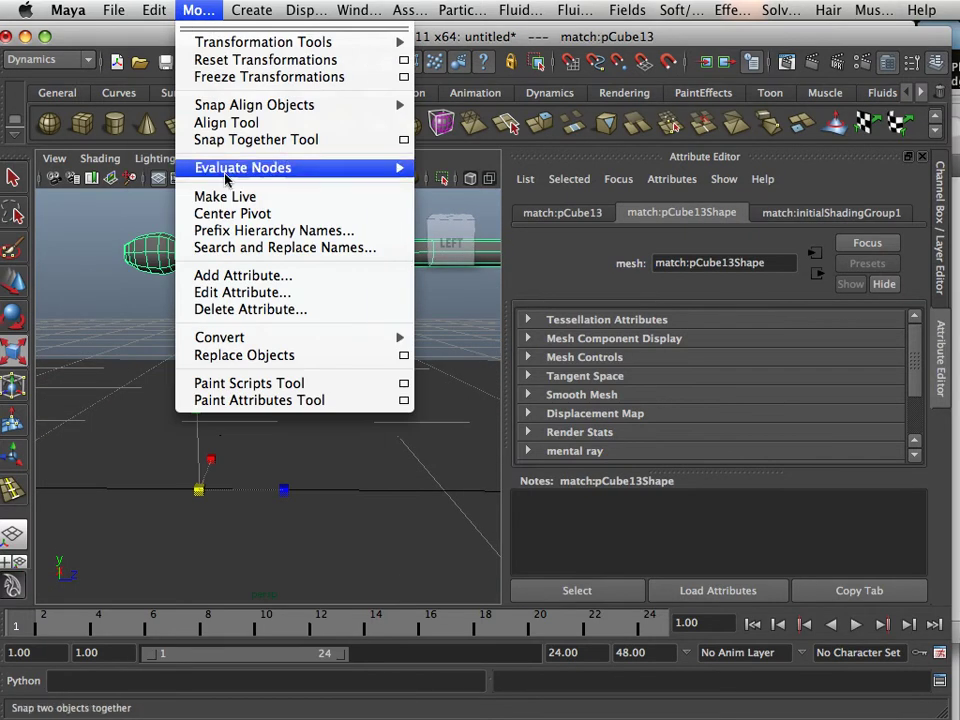
click(225, 213)
alt+drag(333, 333, 166, 332)
Step: Duplicate the match, move the copy along X to about -0.90 cm, and lower it onto the ground plane
key(w)
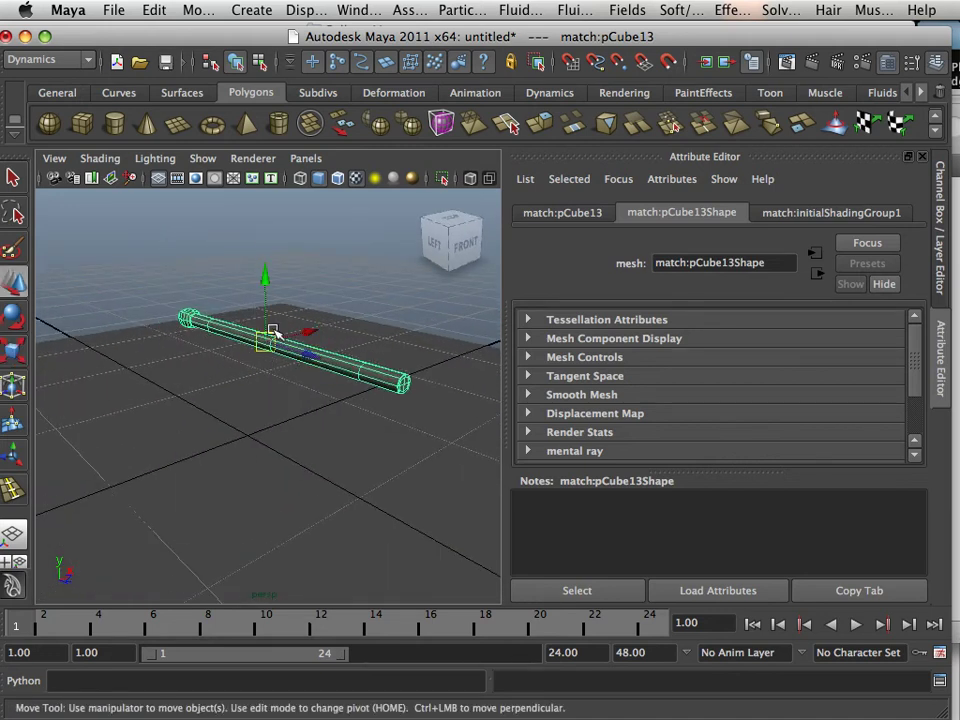
scroll(273, 331, down, 3)
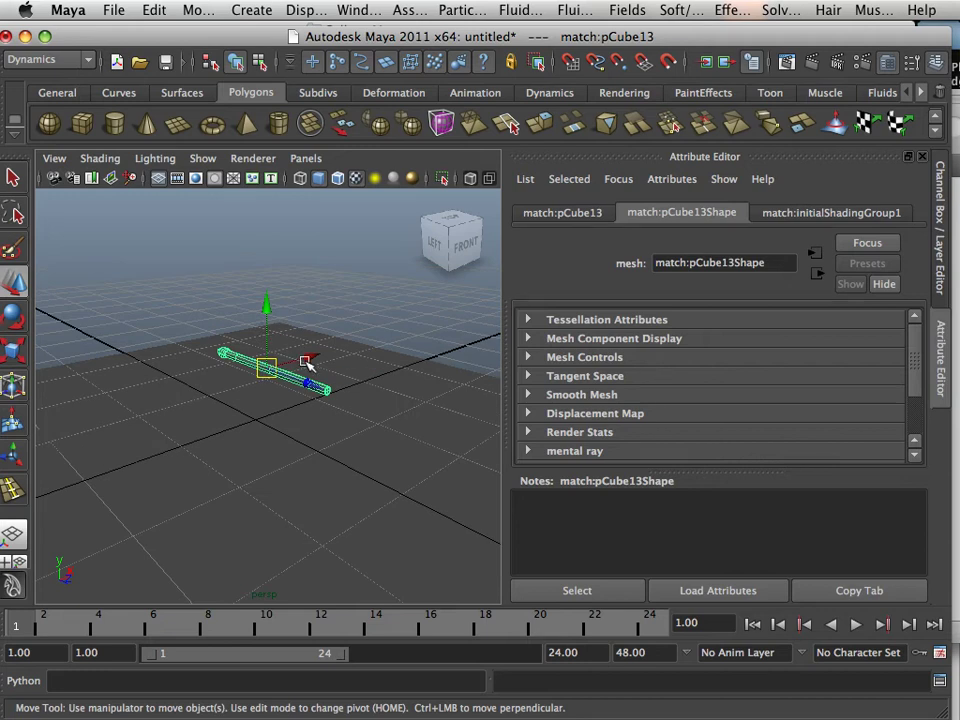
drag(307, 363, 272, 370)
key(ctrl+d)
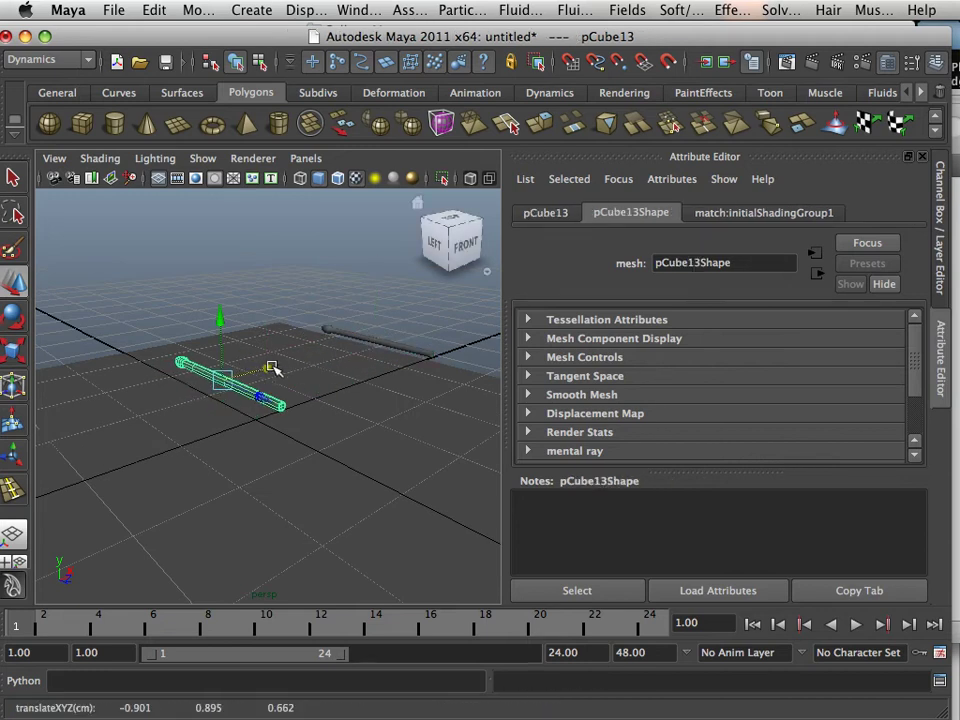
drag(220, 320, 229, 399)
Step: Duplicate the lowered match, raise the copy to a Y position of about 0.16 cm, and rotate it about 17.6° around Y
key(ctrl+d)
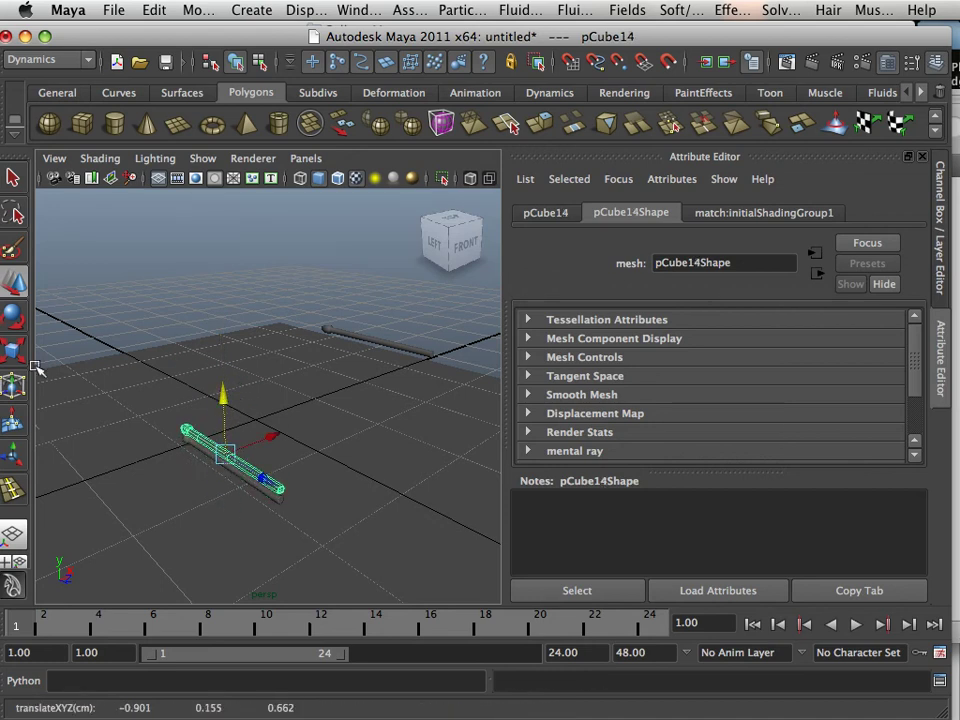
click(13, 315)
drag(180, 466, 206, 466)
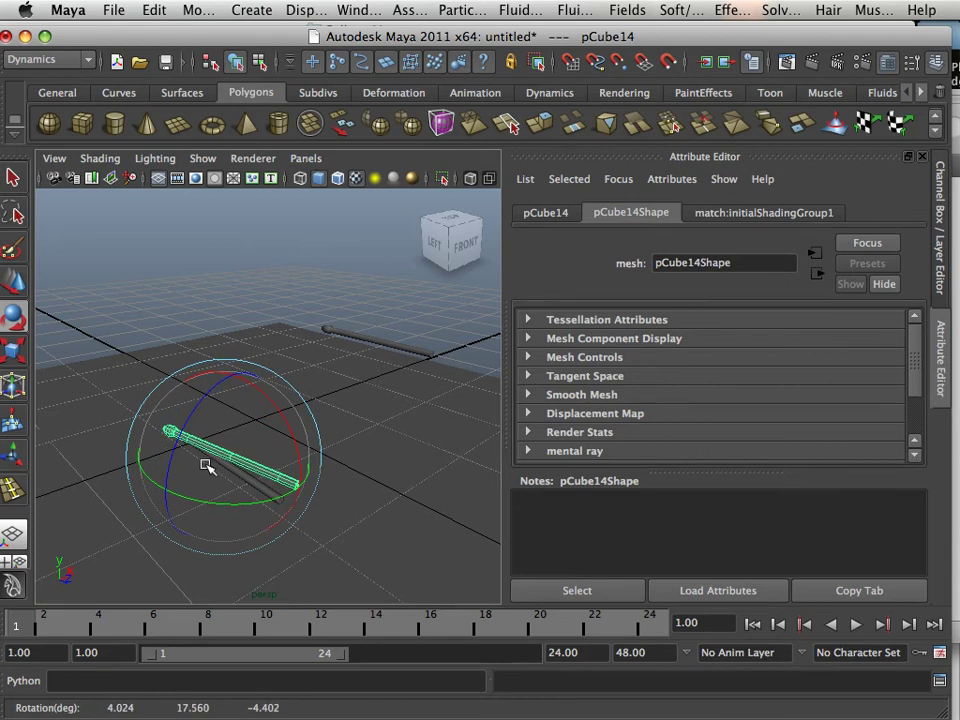
Step: Duplicate the rotated match, move the copy along X to about -1.12 cm, and rotate it to lie tilted across the other two
key(ctrl+d)
click(13, 282)
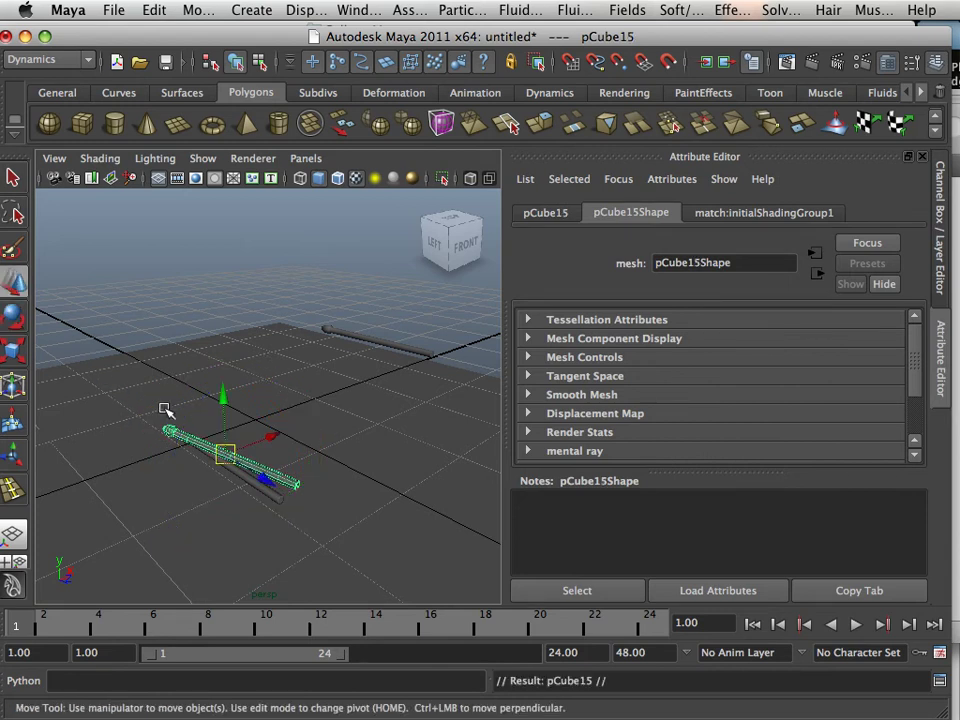
drag(267, 442, 251, 450)
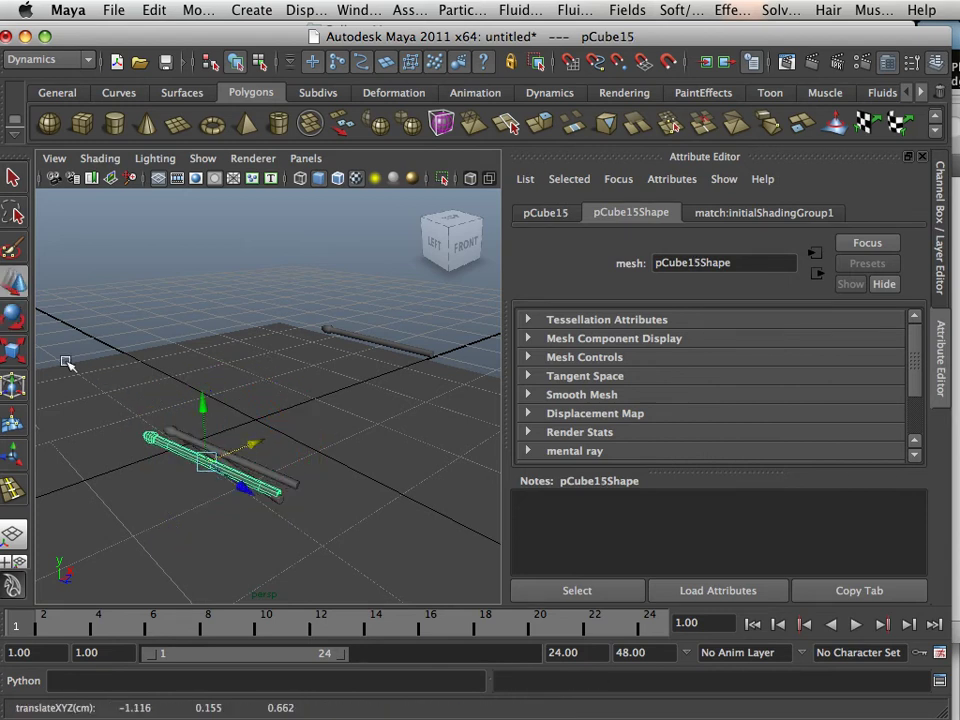
click(13, 315)
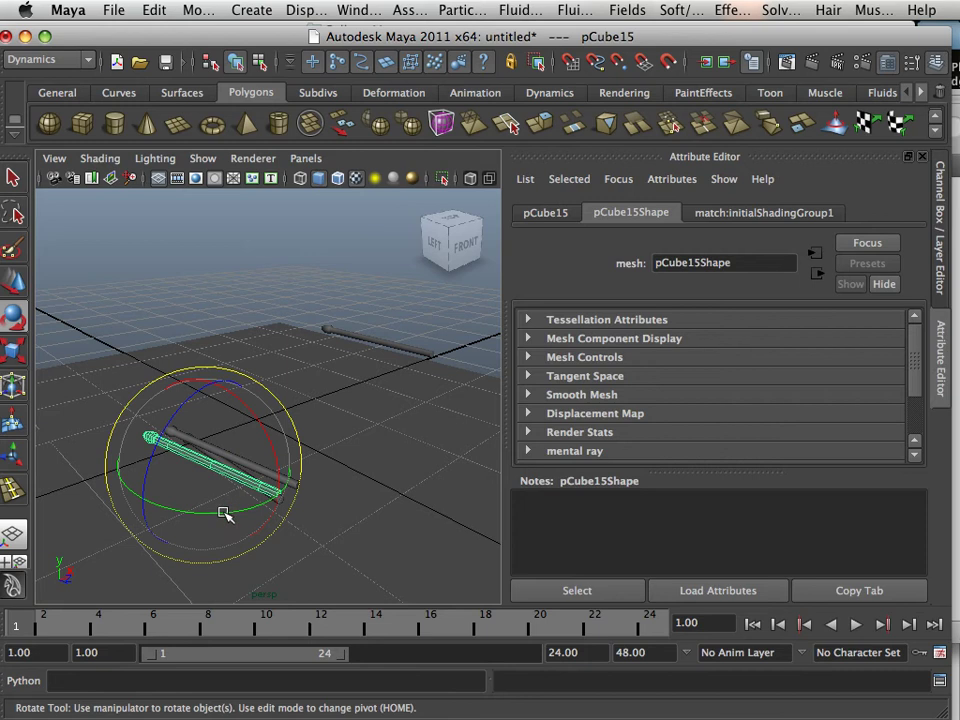
drag(224, 514, 143, 512)
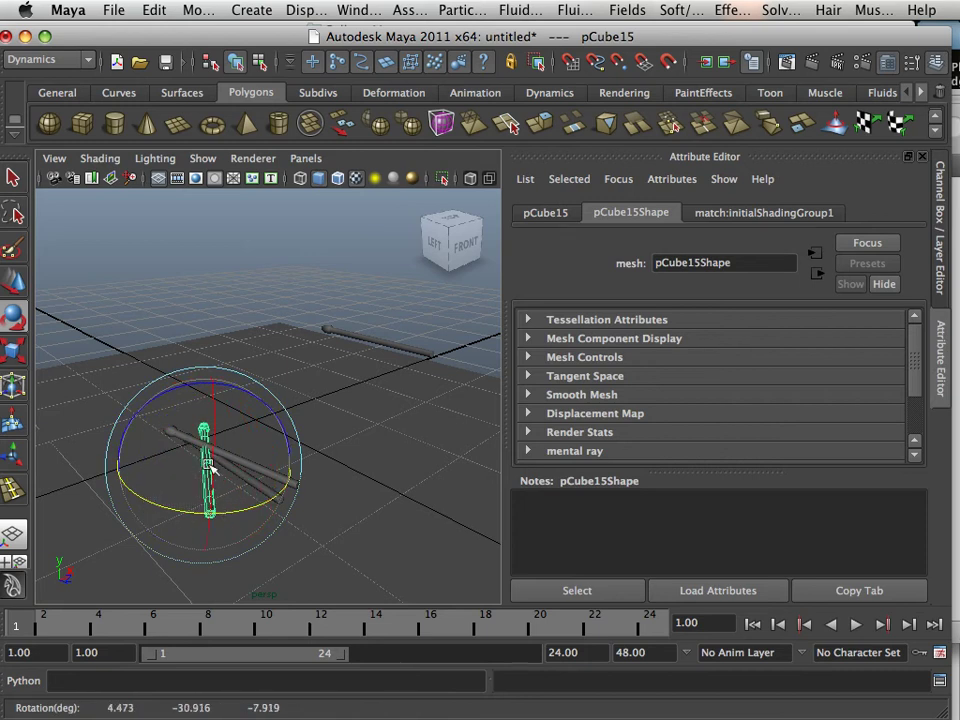
drag(210, 468, 262, 474)
Step: Delete the three duplicated matches, keeping the original match and the ground plane
alt+drag(94, 476, 133, 478)
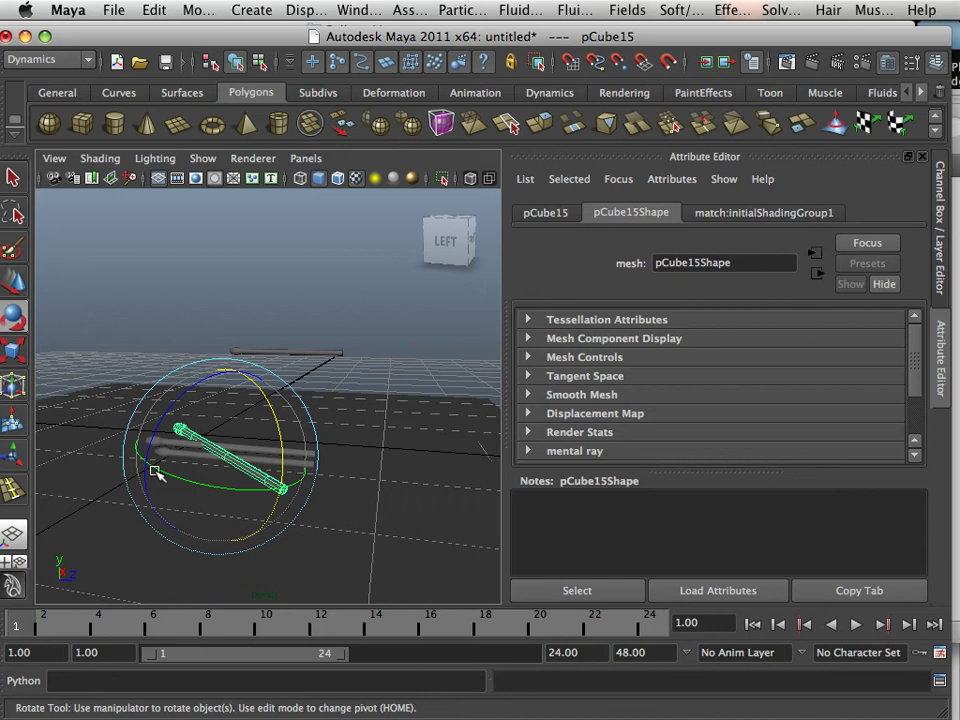
click(133, 319)
alt+drag(124, 414, 208, 430)
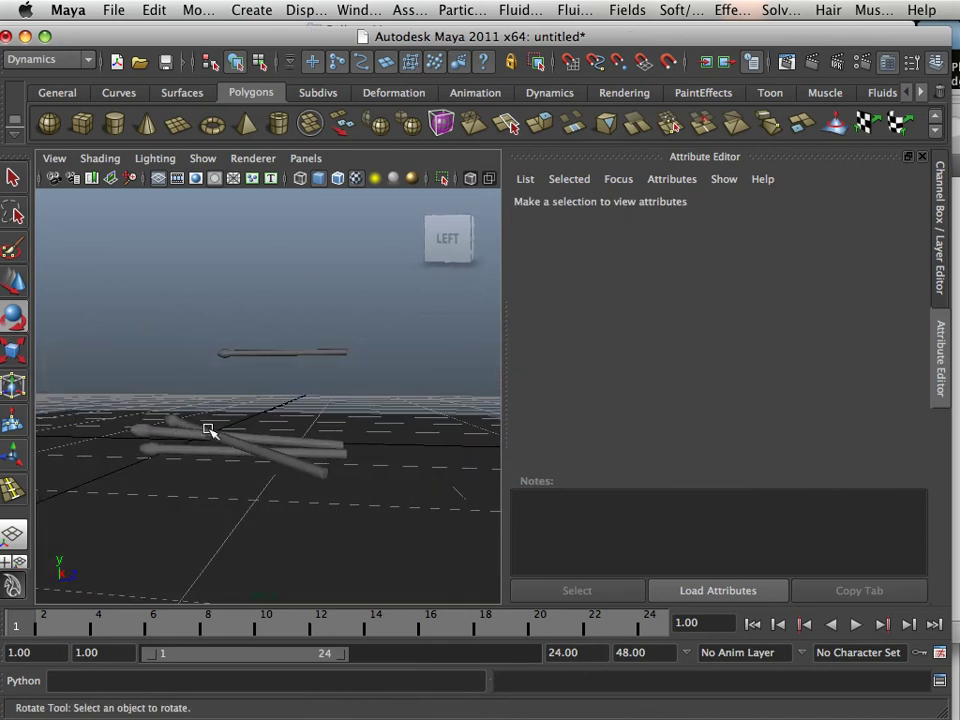
click(207, 431)
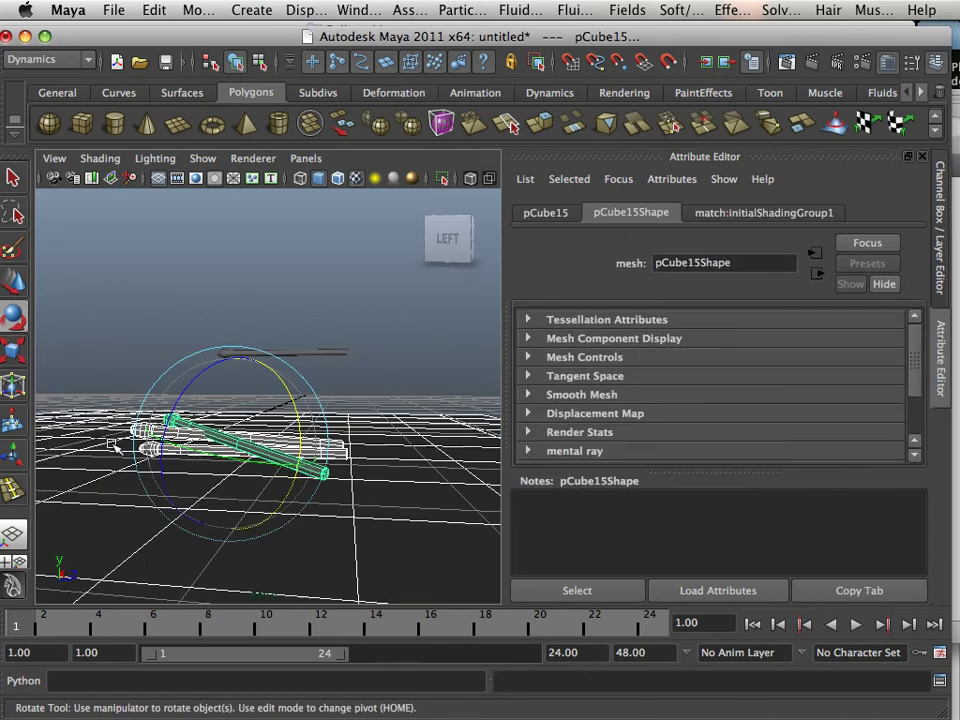
key(Delete)
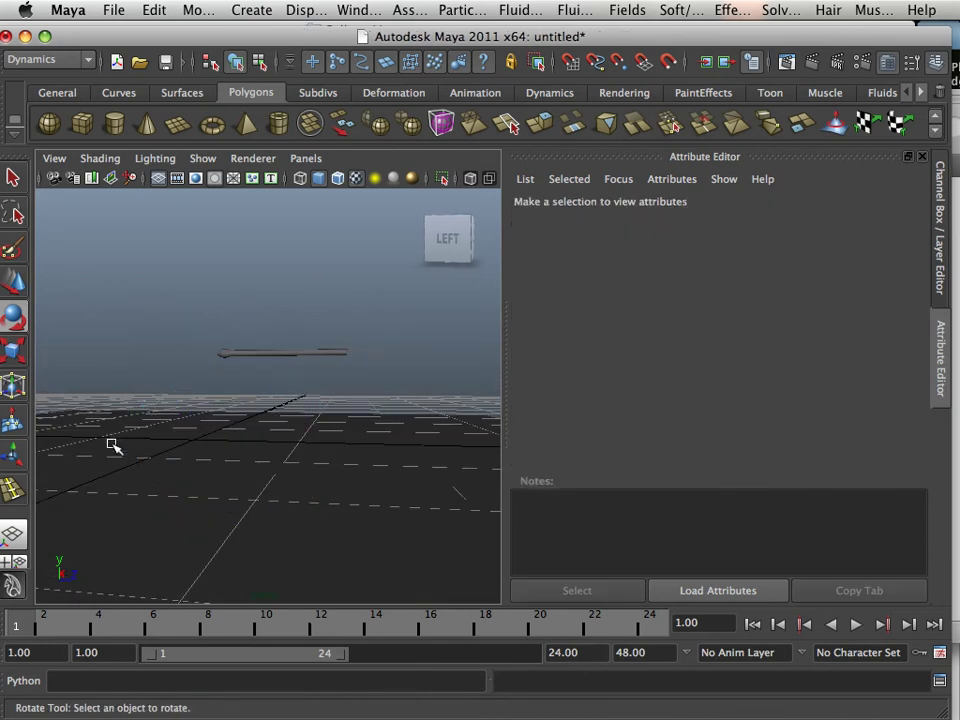
Step: Duplicate the original match and move the copy along X to about -0.54 cm, above the middle of the plane
alt+drag(227, 387, 150, 394)
alt+right_drag(150, 394, 199, 409)
alt+drag(199, 409, 271, 417)
click(268, 354)
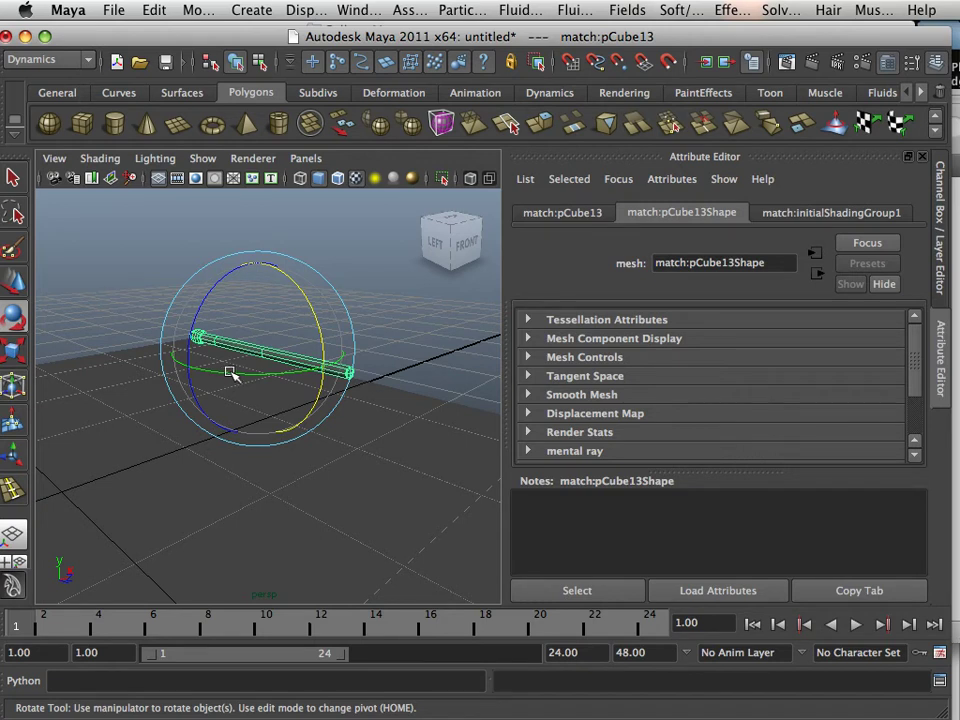
alt+drag(245, 355, 311, 353)
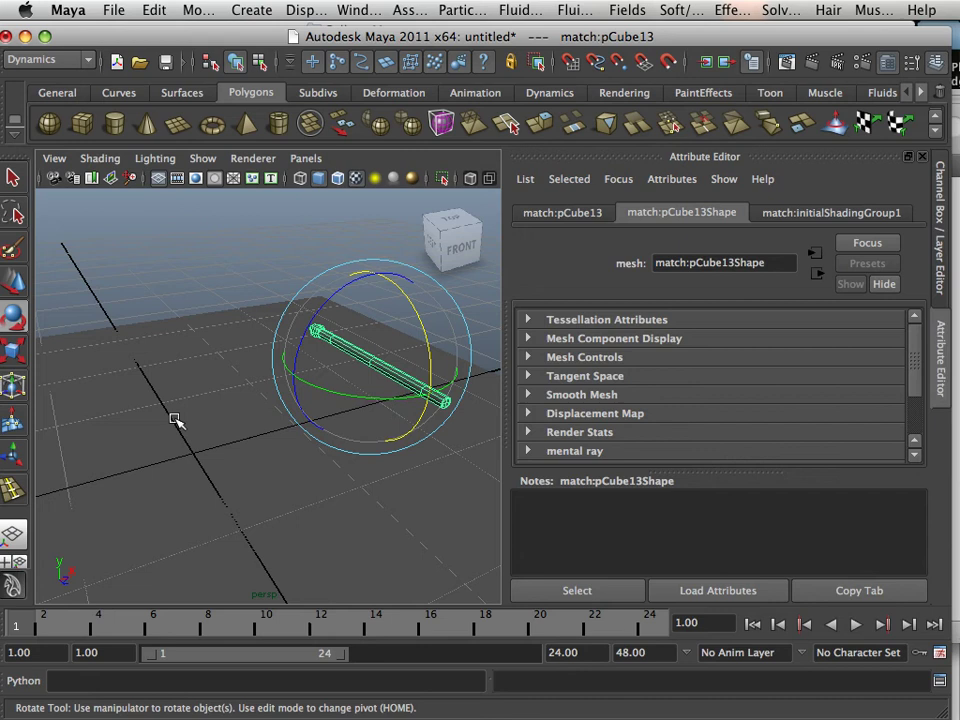
alt+drag(175, 420, 300, 260)
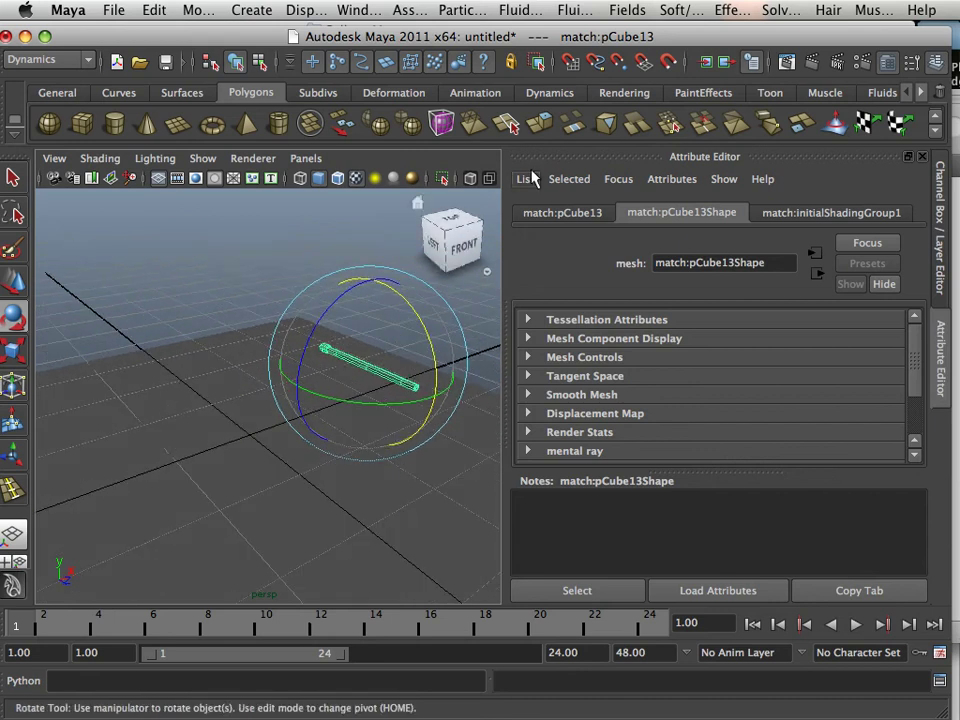
click(549, 93)
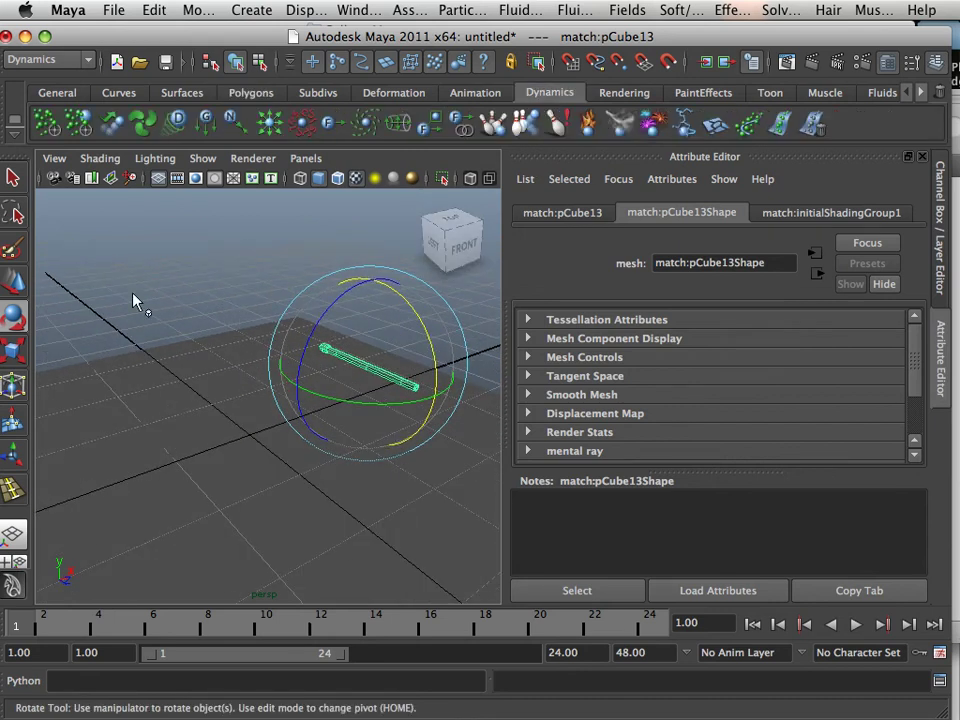
click(15, 284)
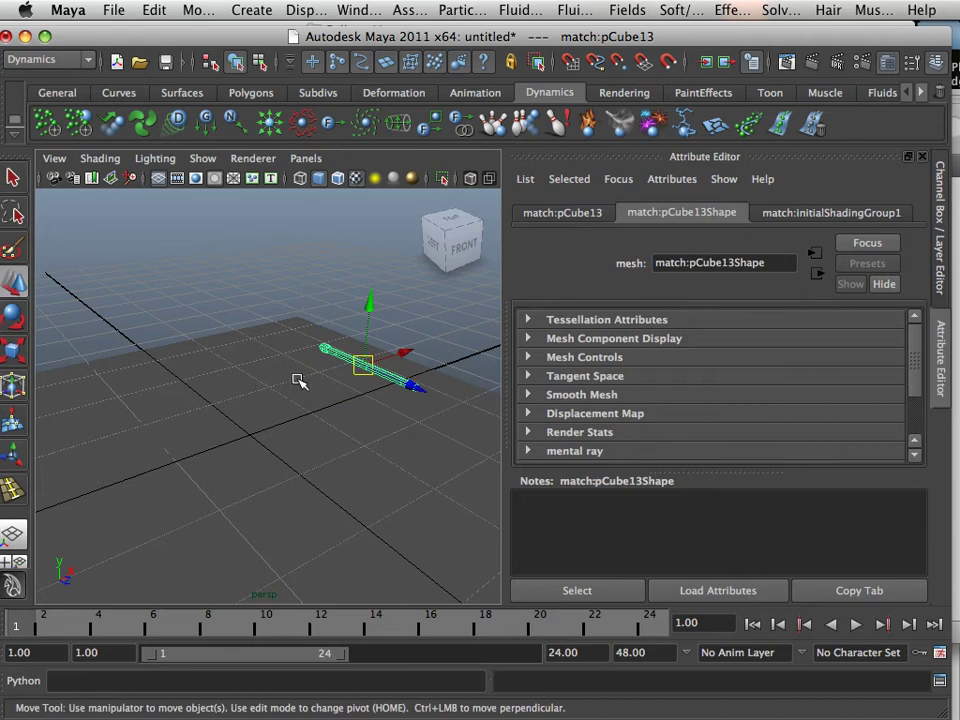
drag(406, 362, 296, 388)
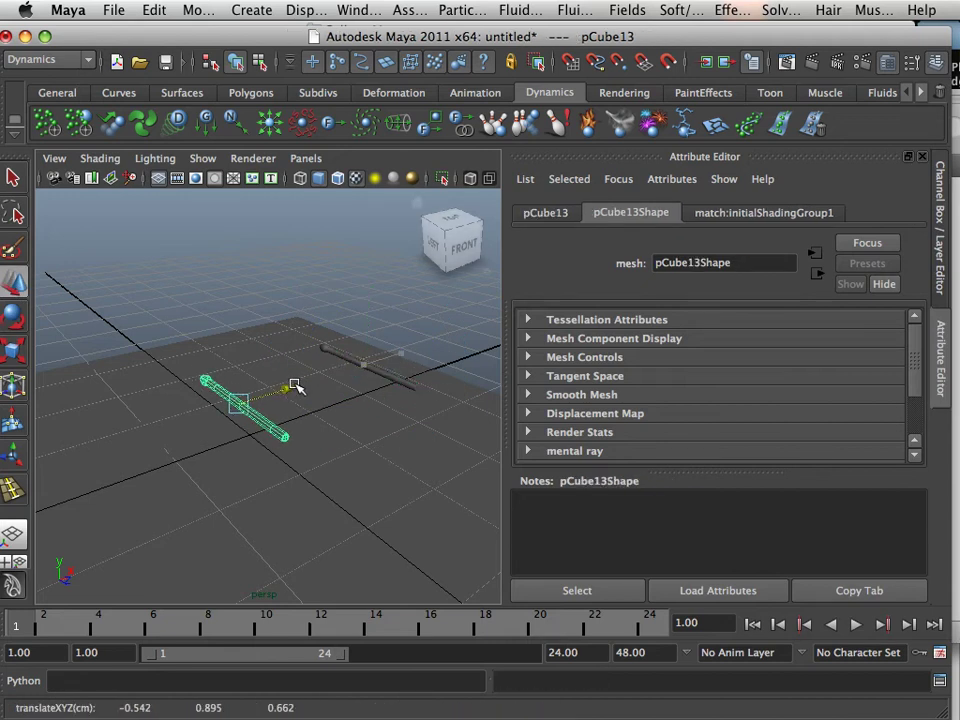
Step: Add a gravity field to the duplicated match above the middle of the plane
click(373, 371)
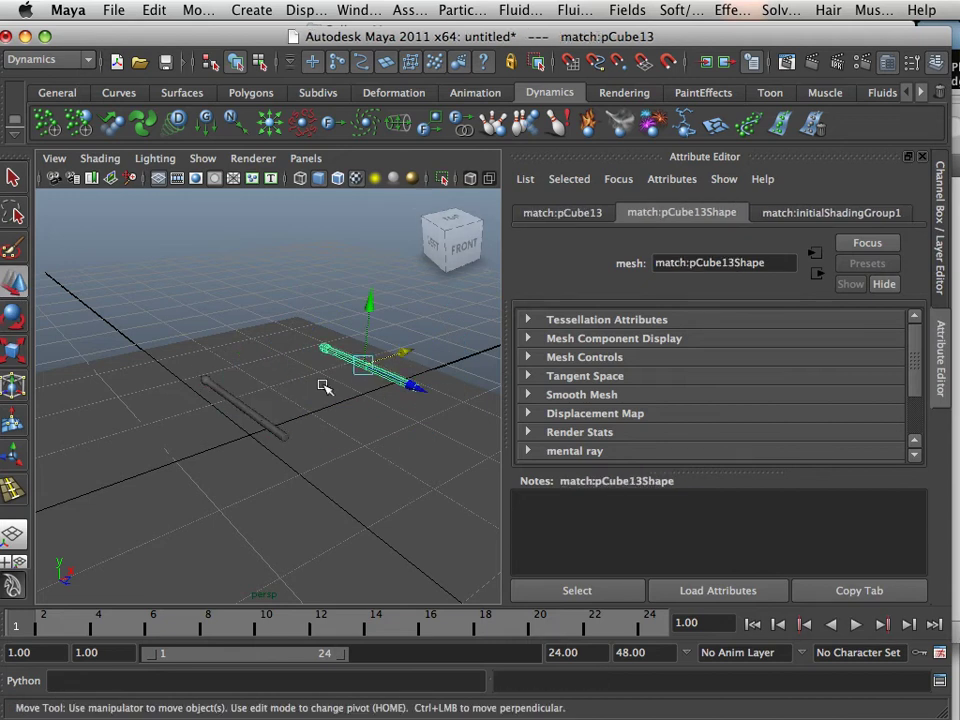
click(250, 408)
alt+middle_drag(236, 412, 275, 410)
alt+drag(275, 410, 252, 407)
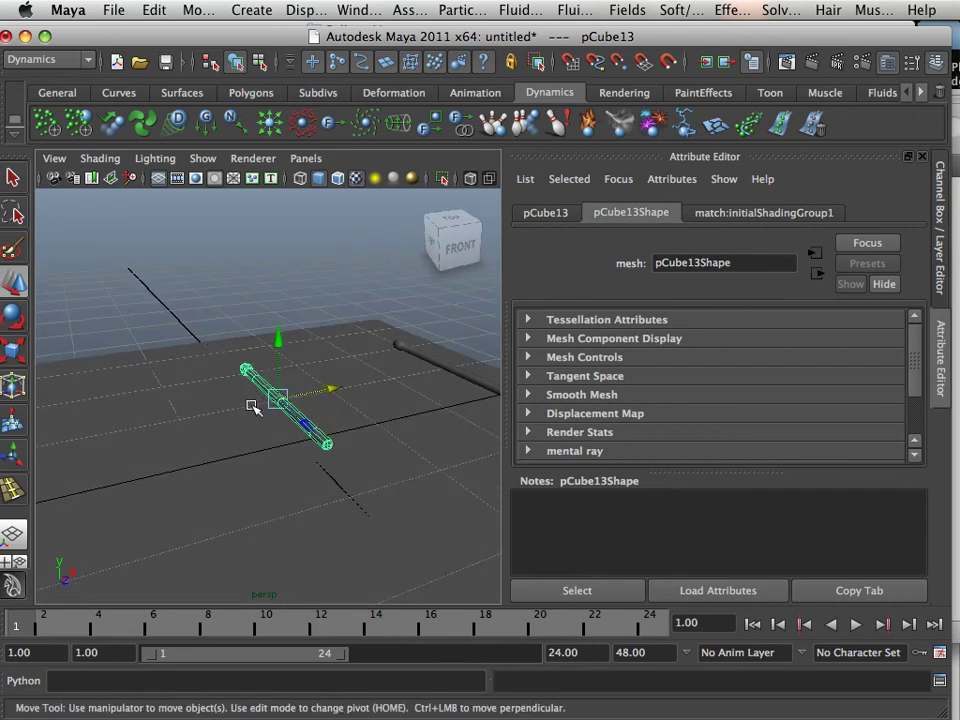
alt+right_drag(252, 407, 313, 443)
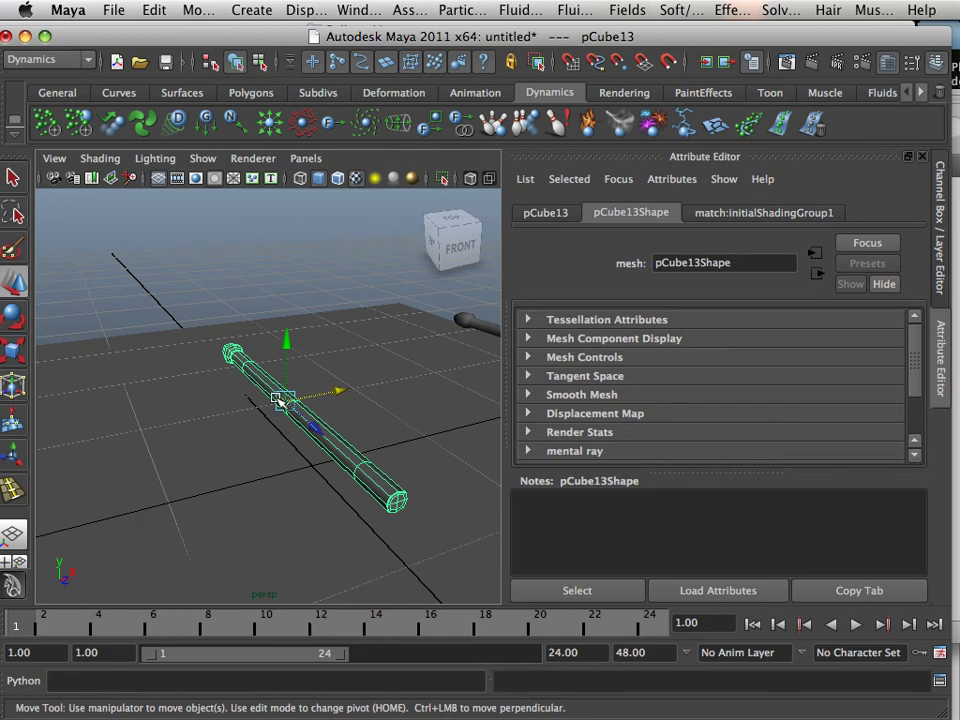
alt+drag(251, 398, 270, 392)
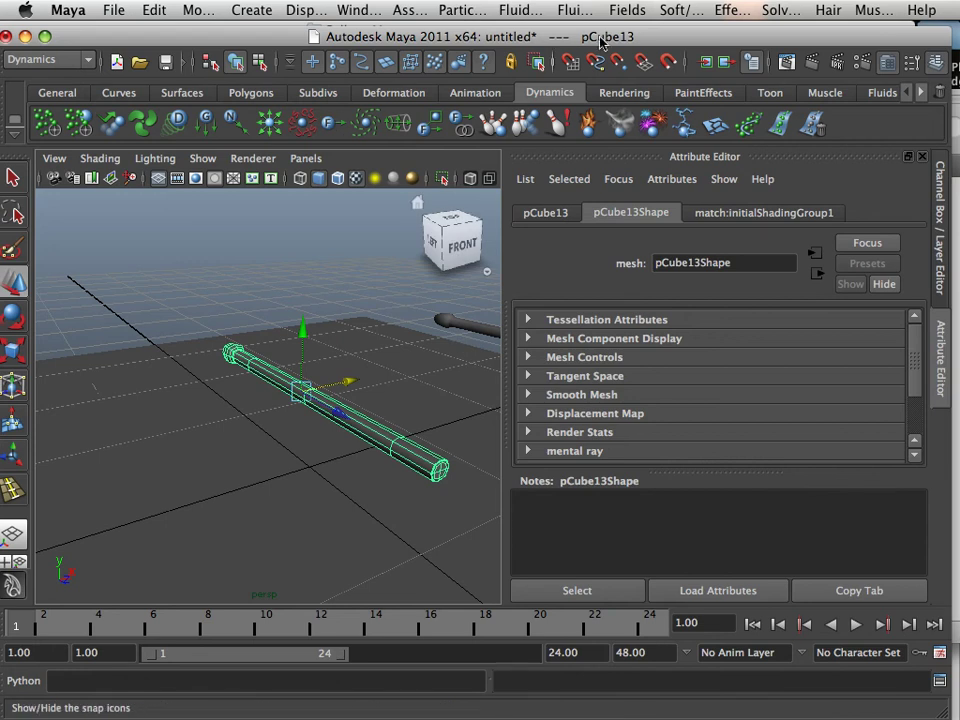
click(210, 133)
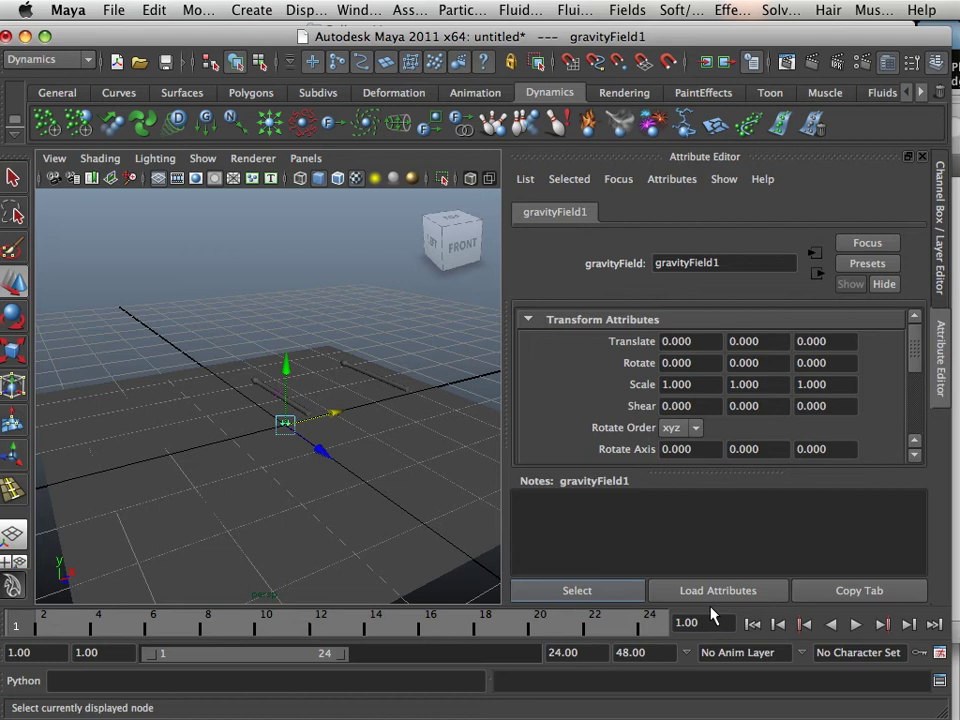
Step: Play the simulation to check how gravity moves the duplicated match, and return to frame 1
click(856, 624)
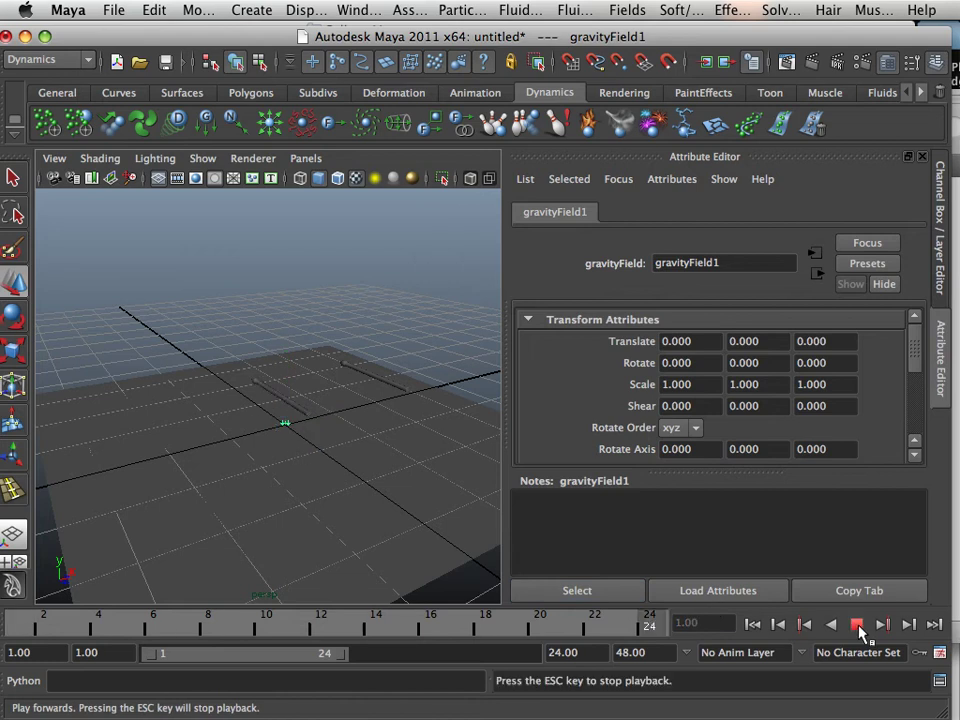
click(858, 625)
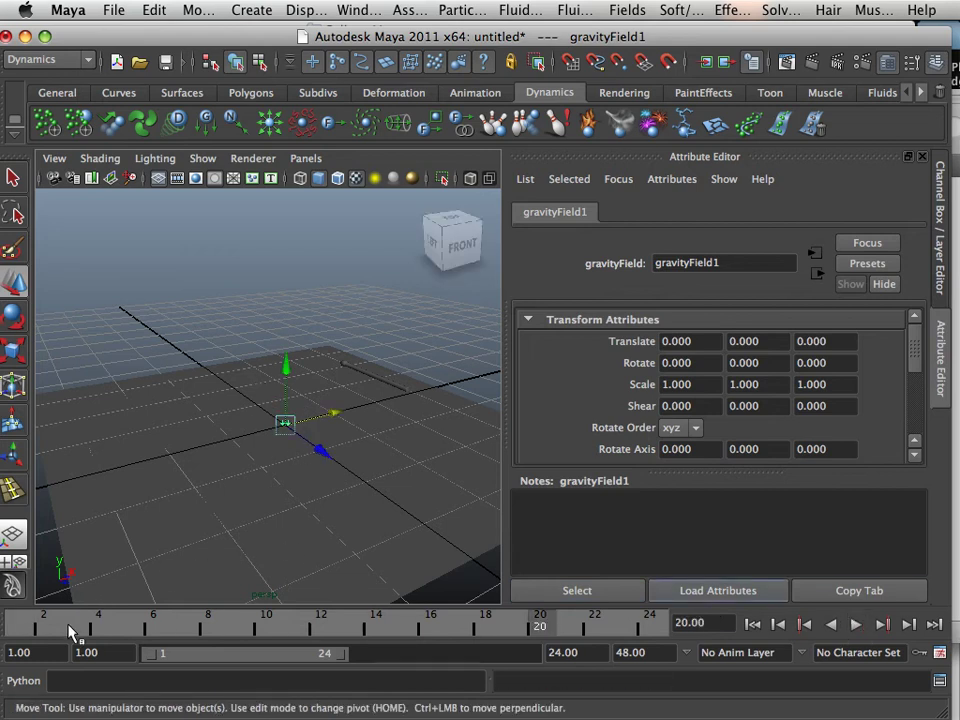
key(alt+shift+v)
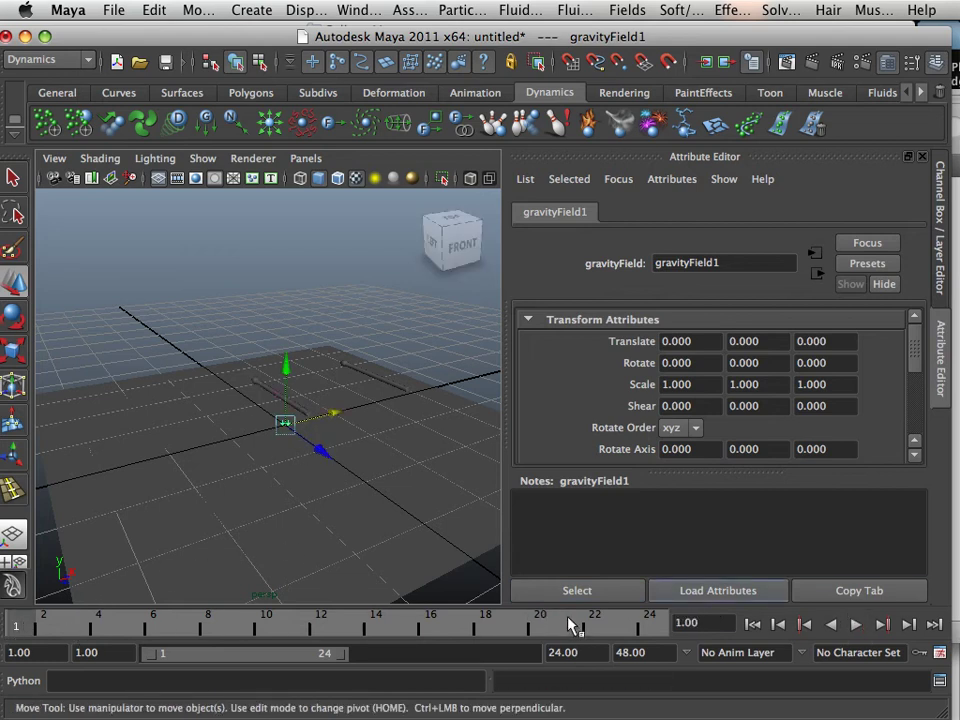
Step: Set the playback end frame to 500 and replay the simulation, returning to the first frame
click(549, 652)
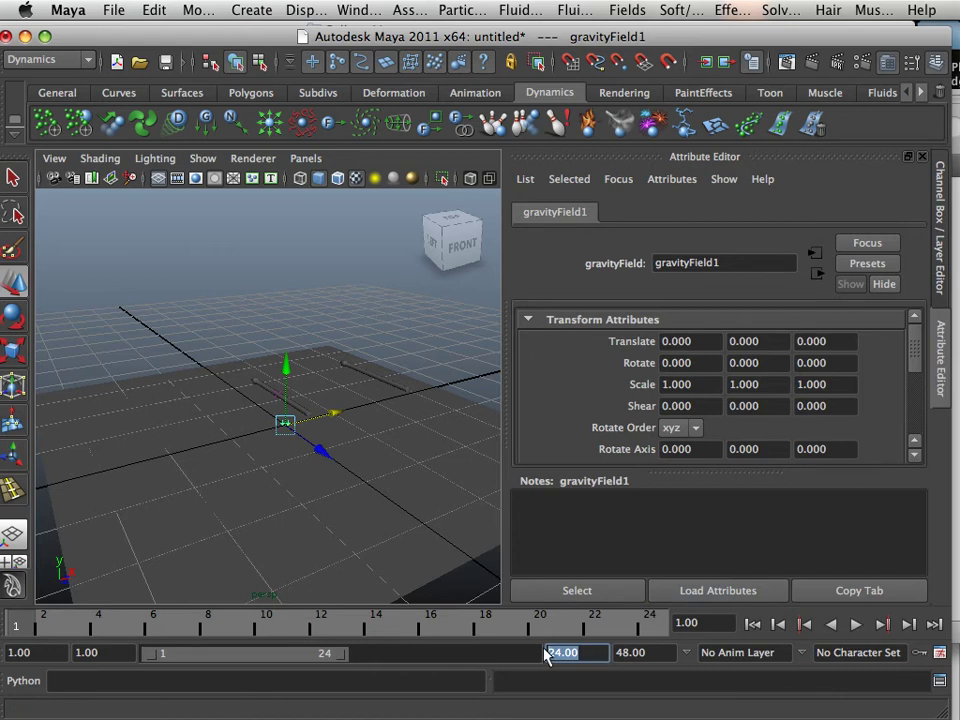
text(500)
key(Return)
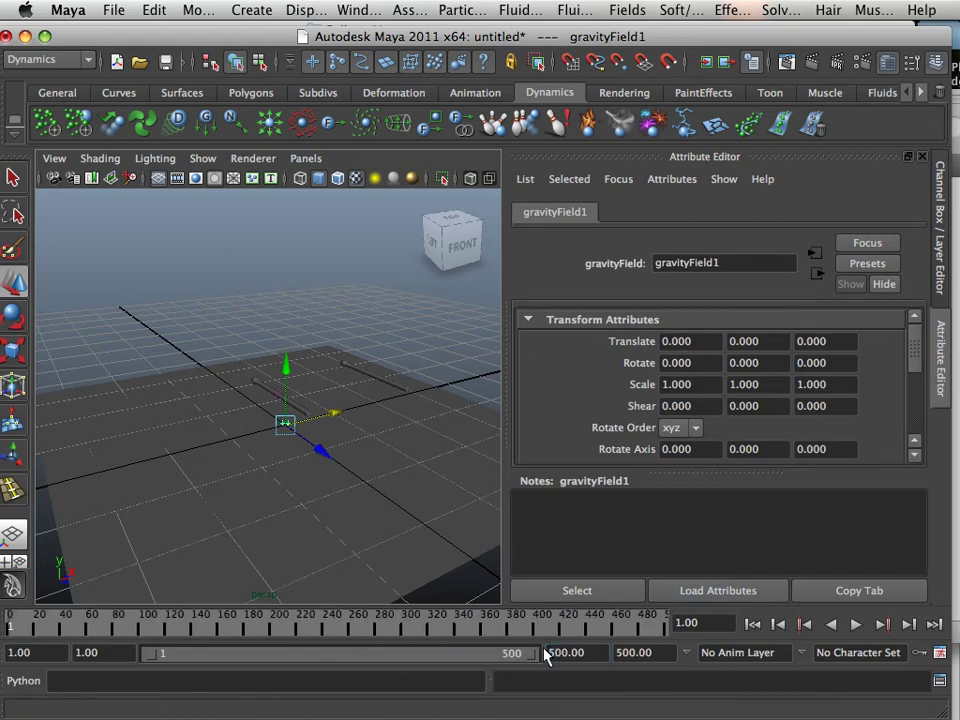
click(857, 626)
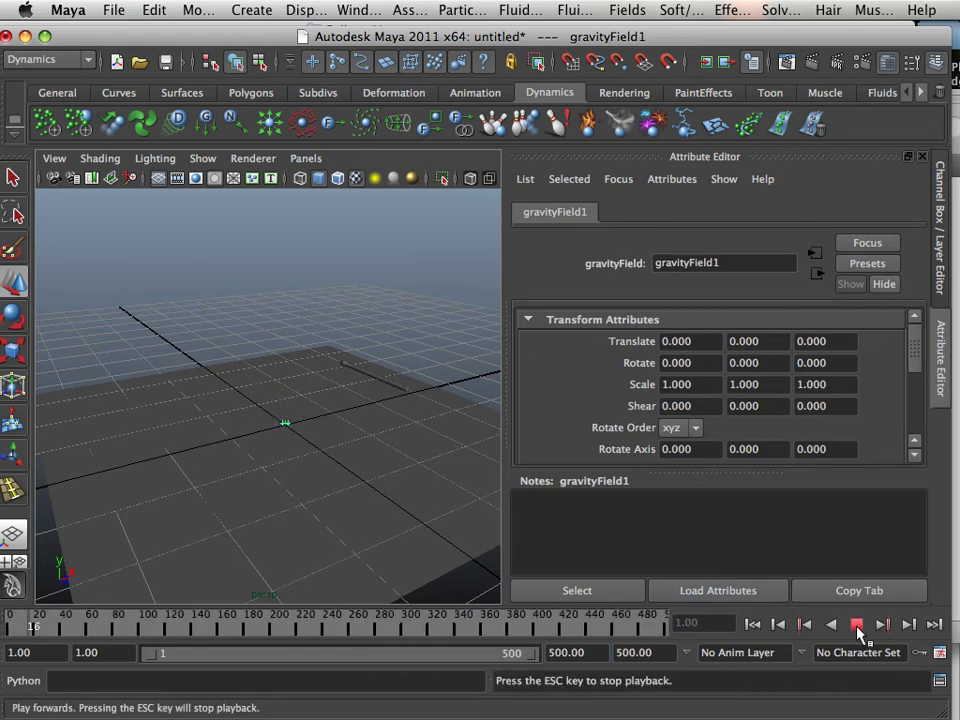
click(857, 626)
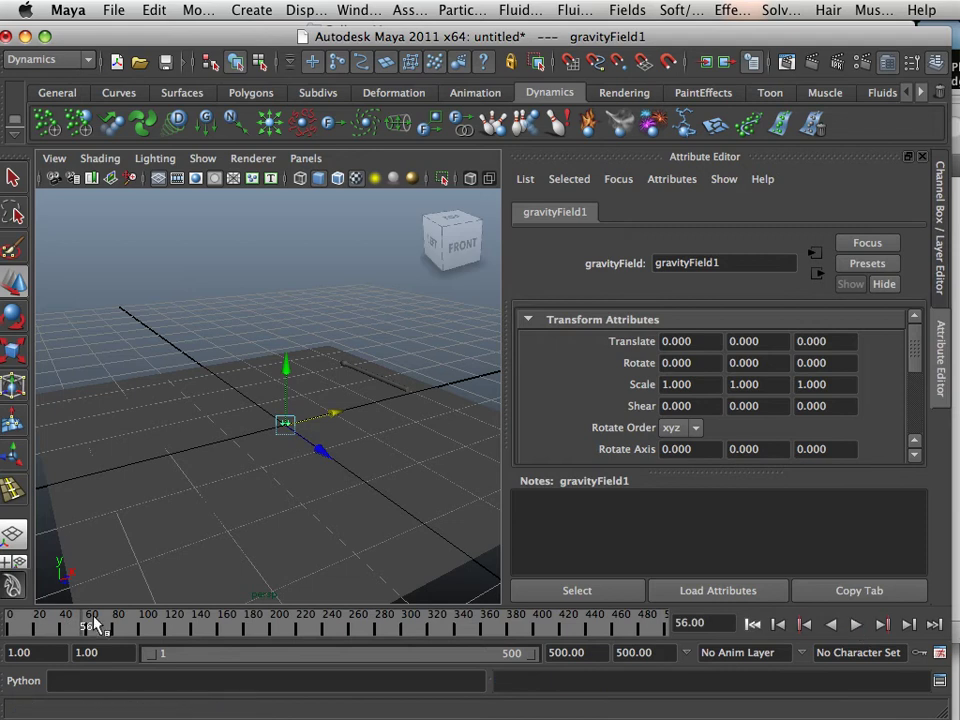
drag(93, 625, 30, 622)
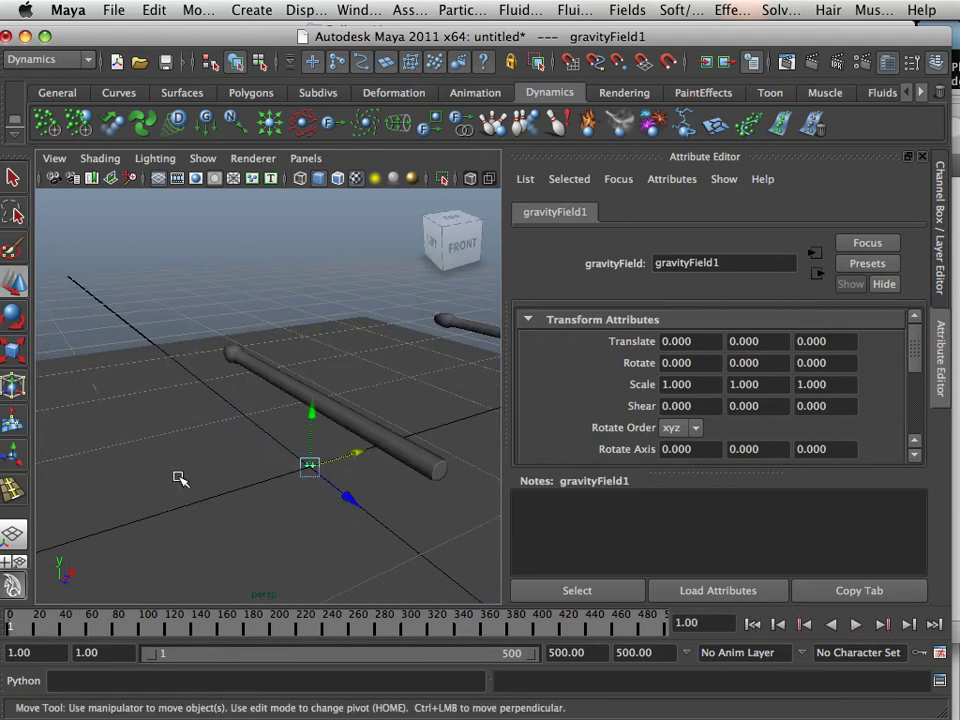
Step: Make the ground plane a passive rigid body
click(128, 490)
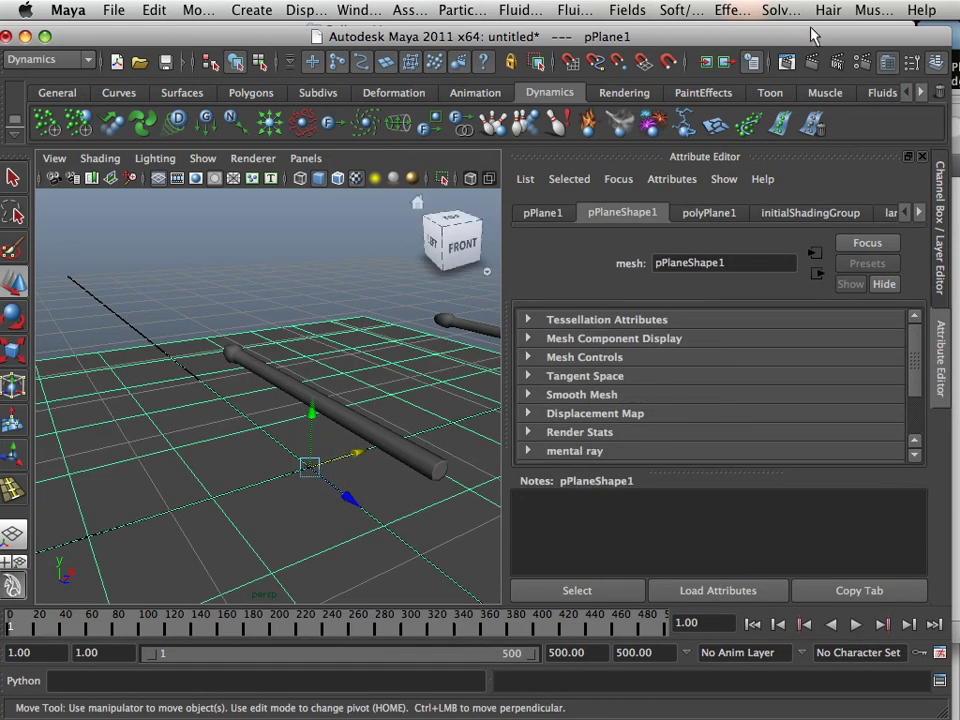
click(684, 10)
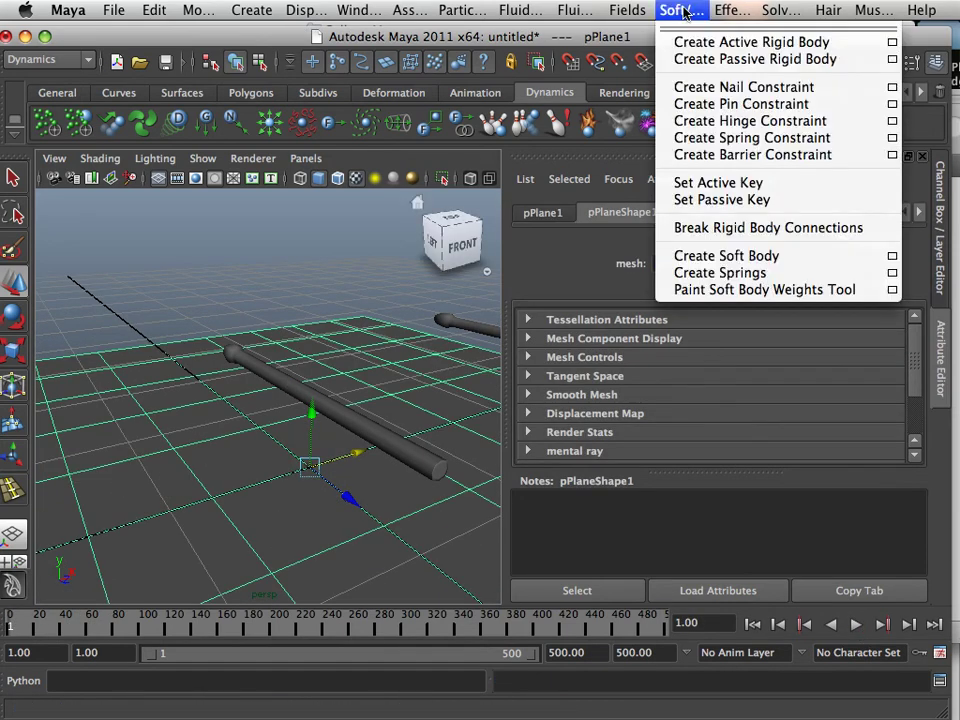
click(697, 60)
Step: Examine the friction, bounciness and damping settings of the duplicated match's rigid body and of the ground plane's
mouse_move(399, 399)
alt+mouse_down()
mouse_move(463, 403)
mouse_move(304, 388)
mouse_move(414, 403)
alt+mouse_up()
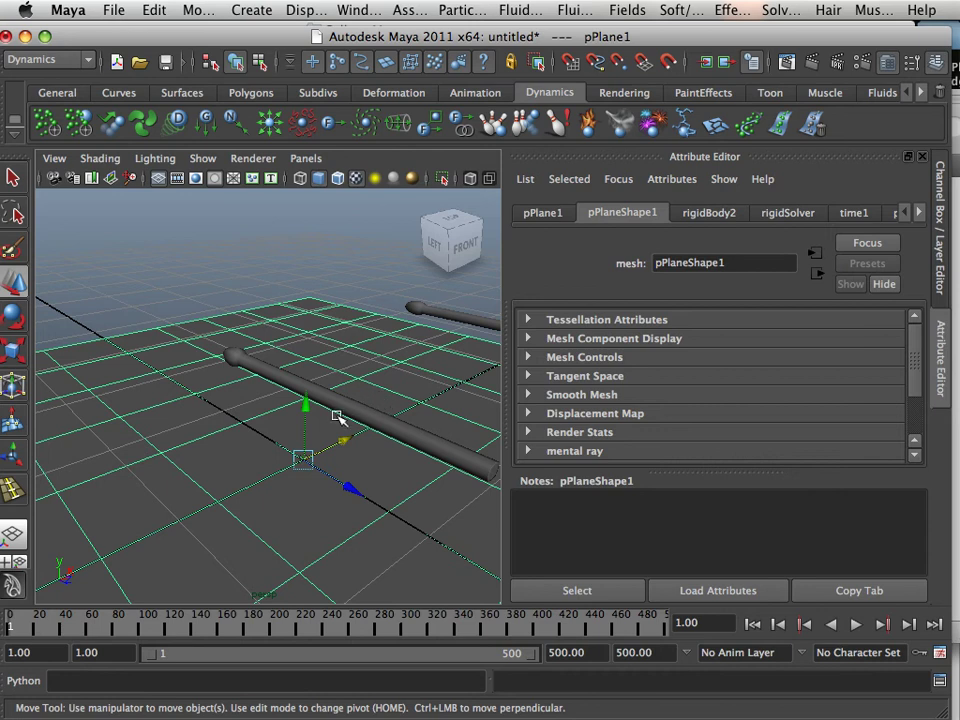
alt+drag(336, 418, 332, 354)
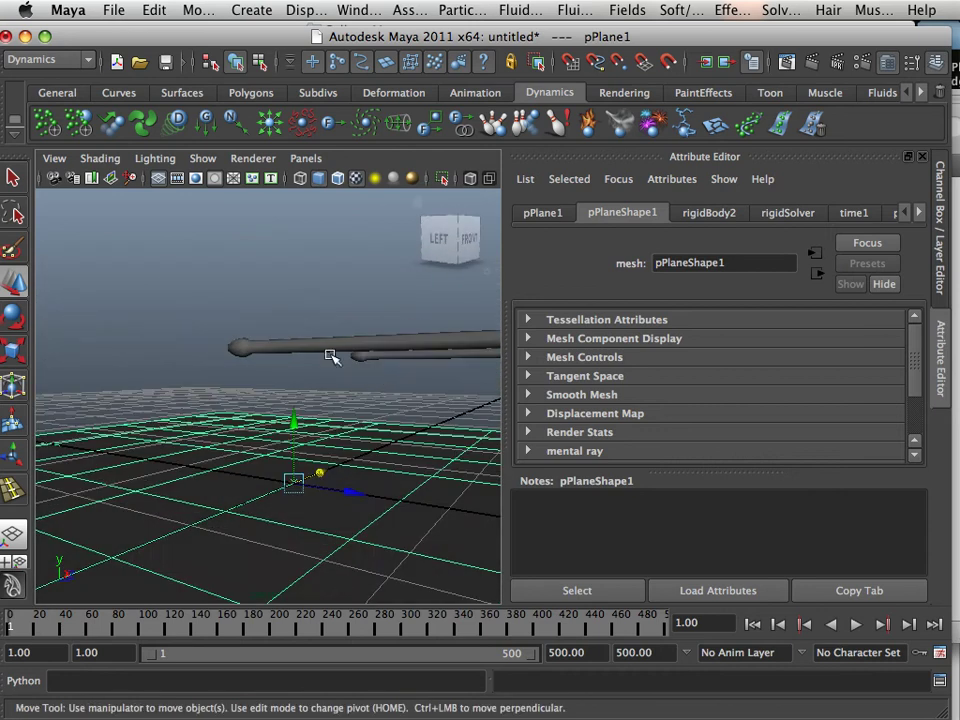
click(278, 346)
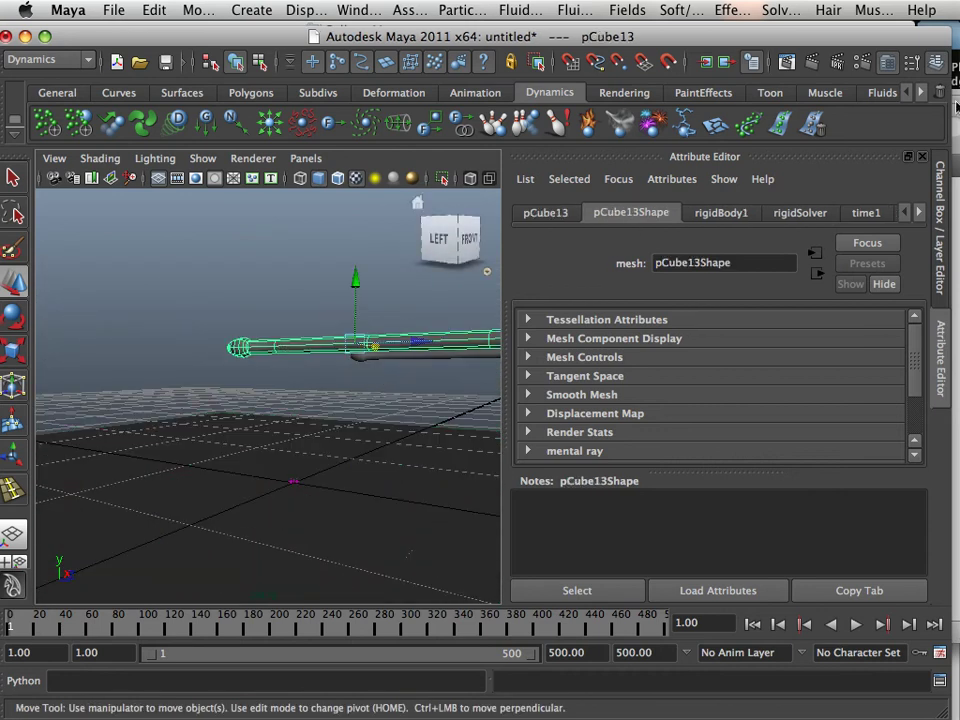
click(891, 66)
click(891, 66)
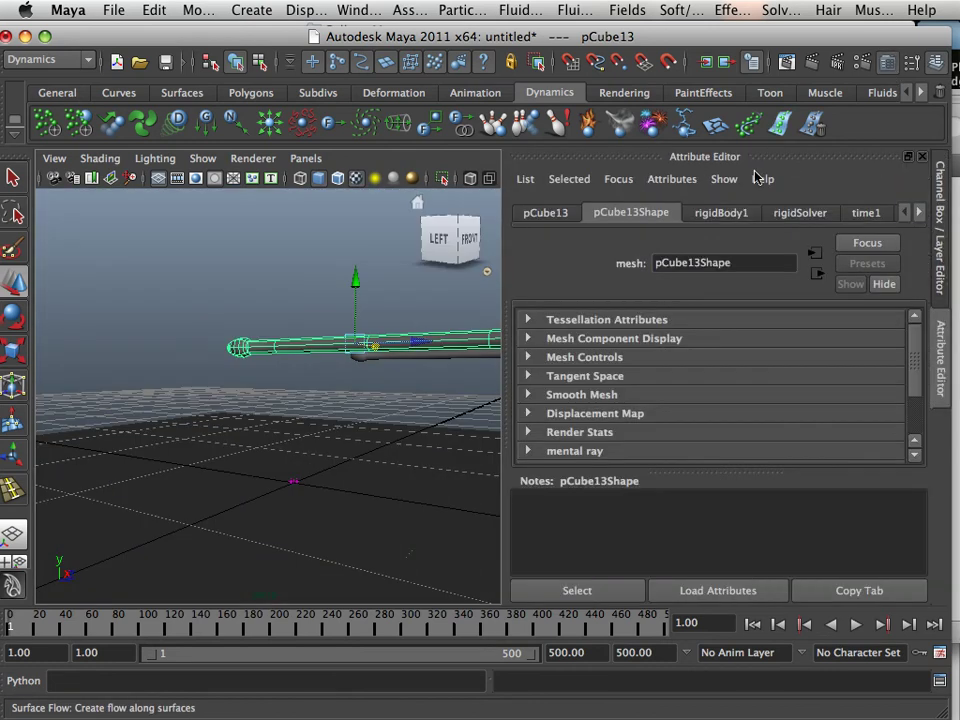
click(702, 214)
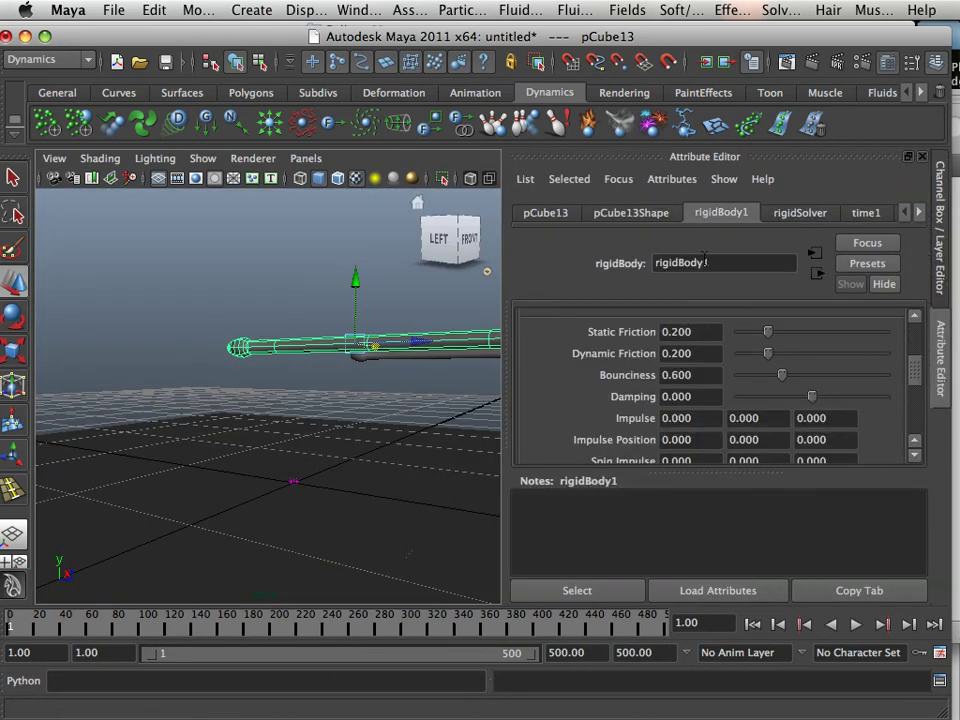
alt+drag(242, 409, 240, 424)
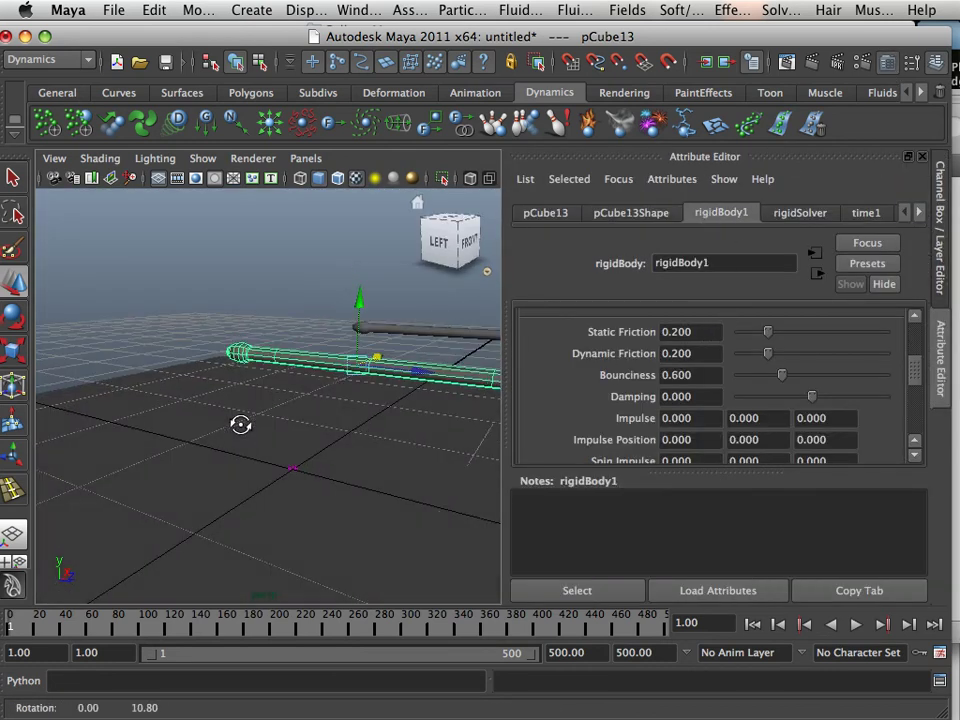
click(422, 480)
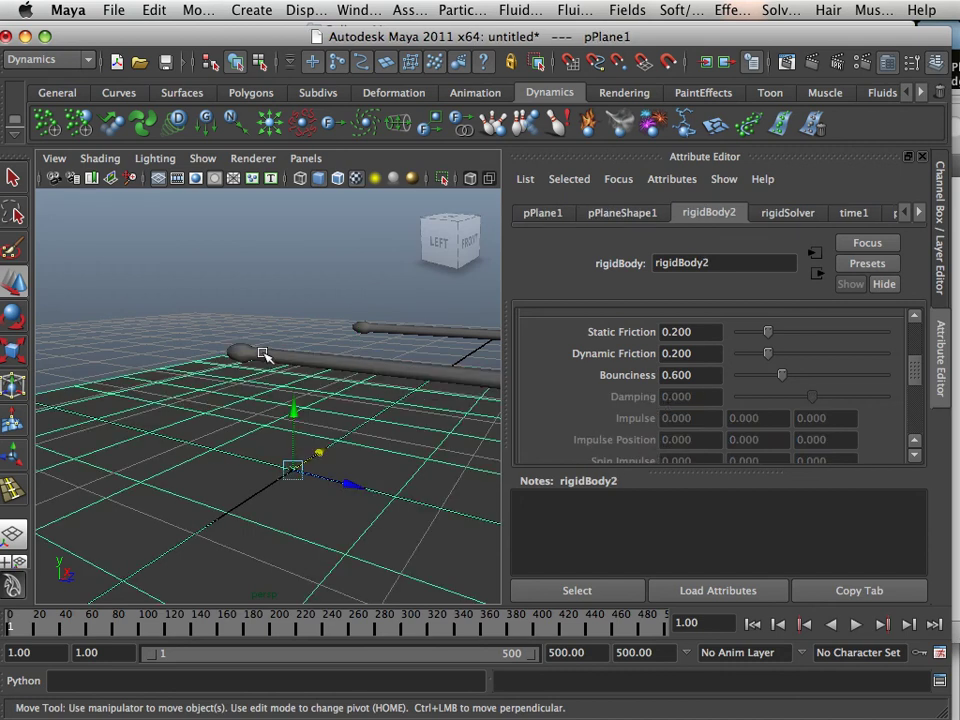
Step: Select the duplicated match, play the simulation to watch it hit the ground plane, and return to frame 1
click(262, 355)
mouse_move(268, 403)
alt+mouse_down()
mouse_move(201, 375)
mouse_move(347, 401)
mouse_move(279, 392)
alt+mouse_up()
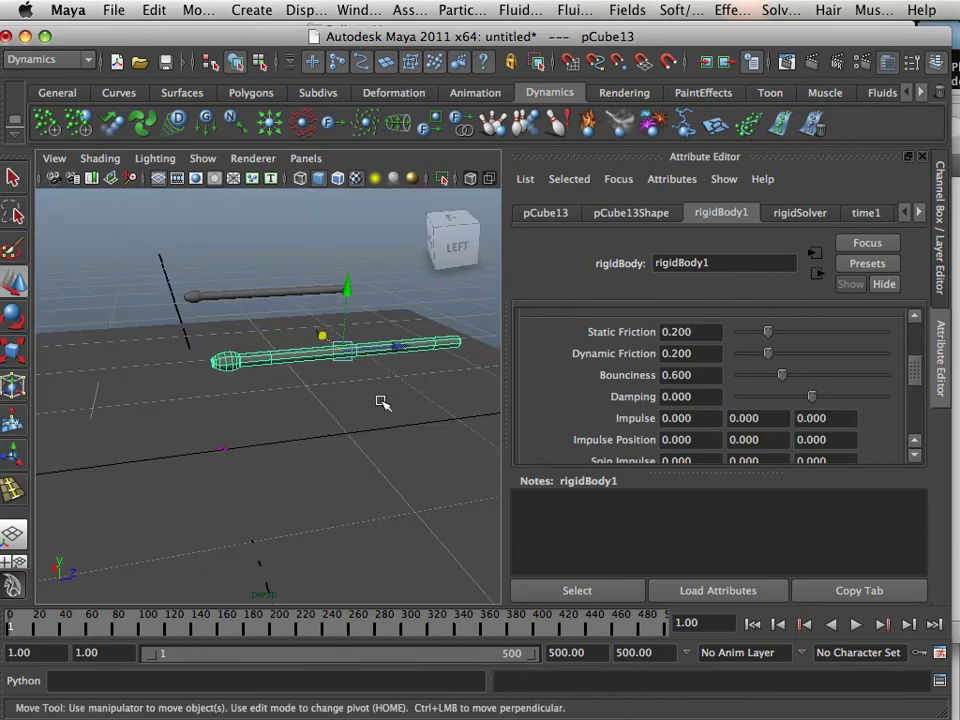
alt+drag(456, 399, 424, 395)
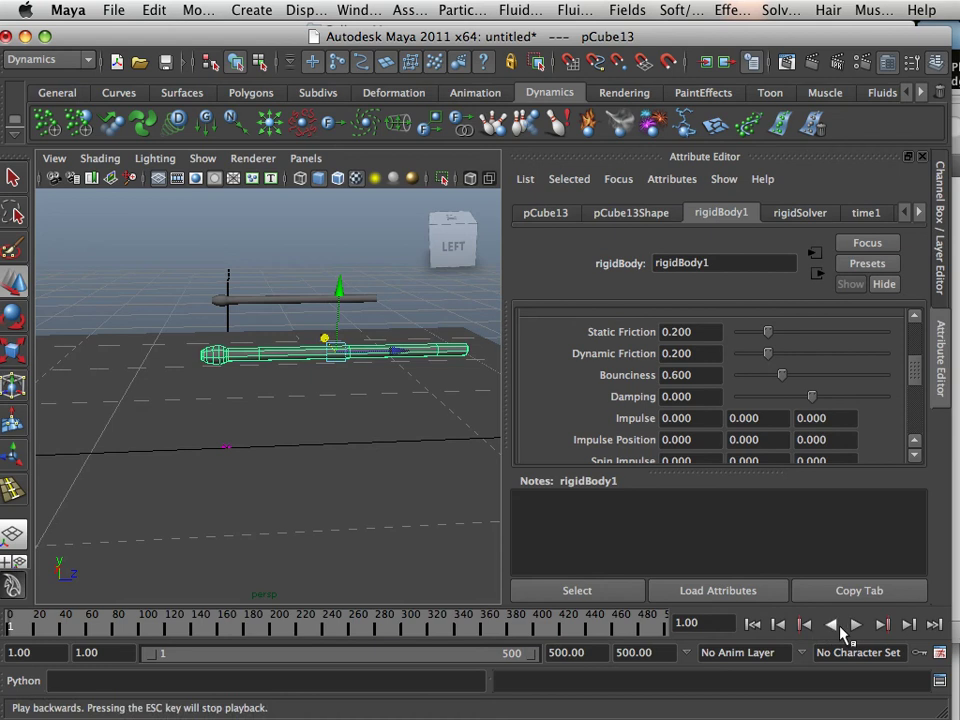
click(853, 626)
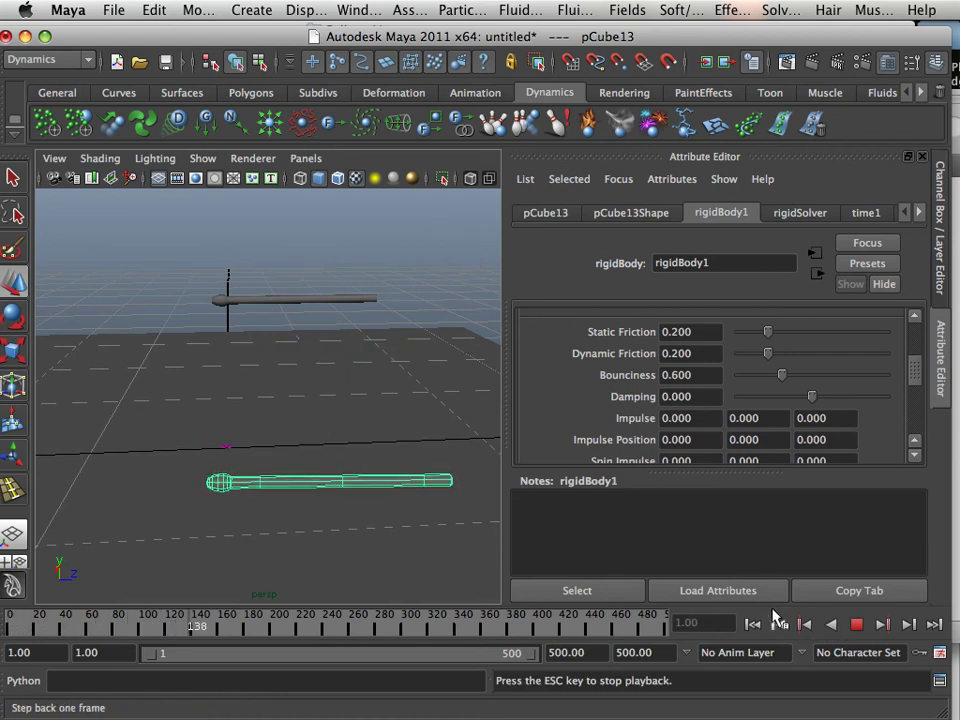
click(857, 624)
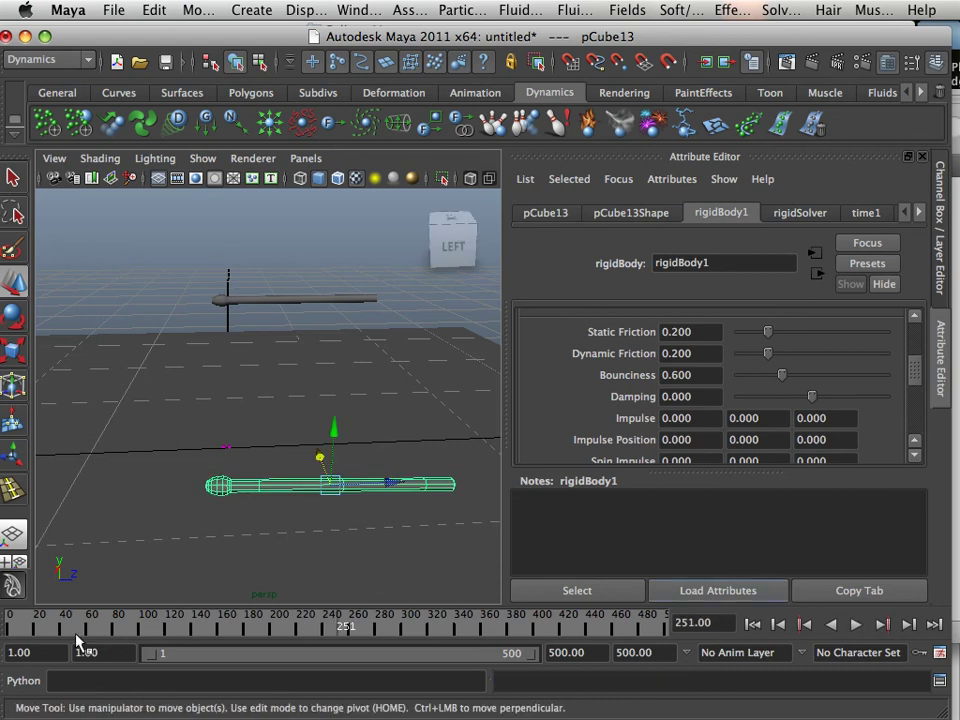
drag(64, 628, 10, 628)
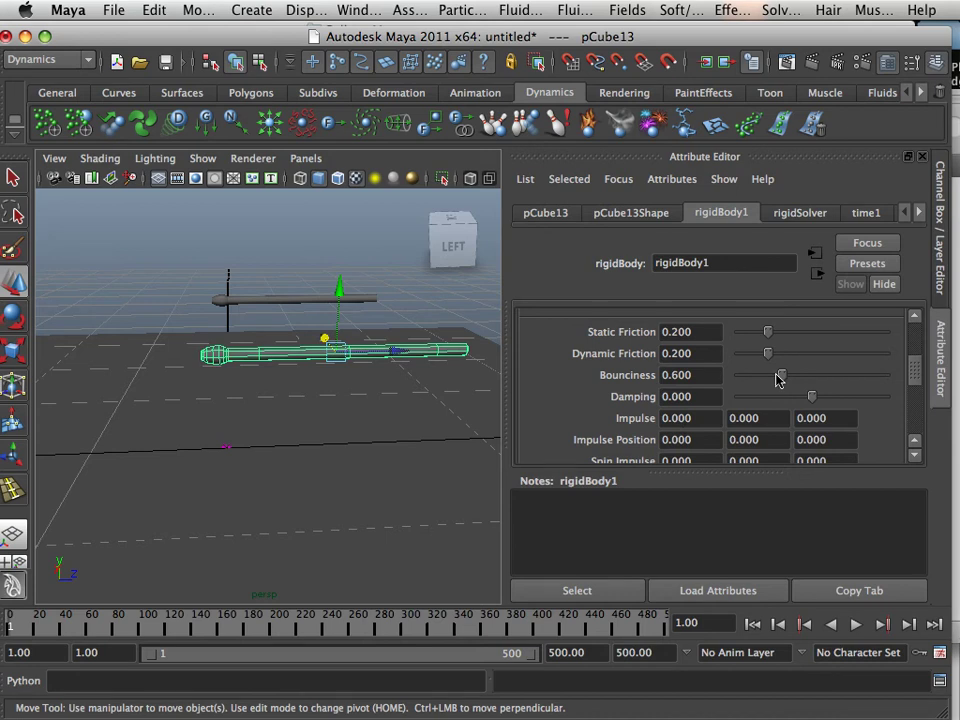
Step: Set the match's rigid body bounciness to 0 and replay the simulation, returning to frame 1
drag(773, 378, 725, 380)
click(857, 625)
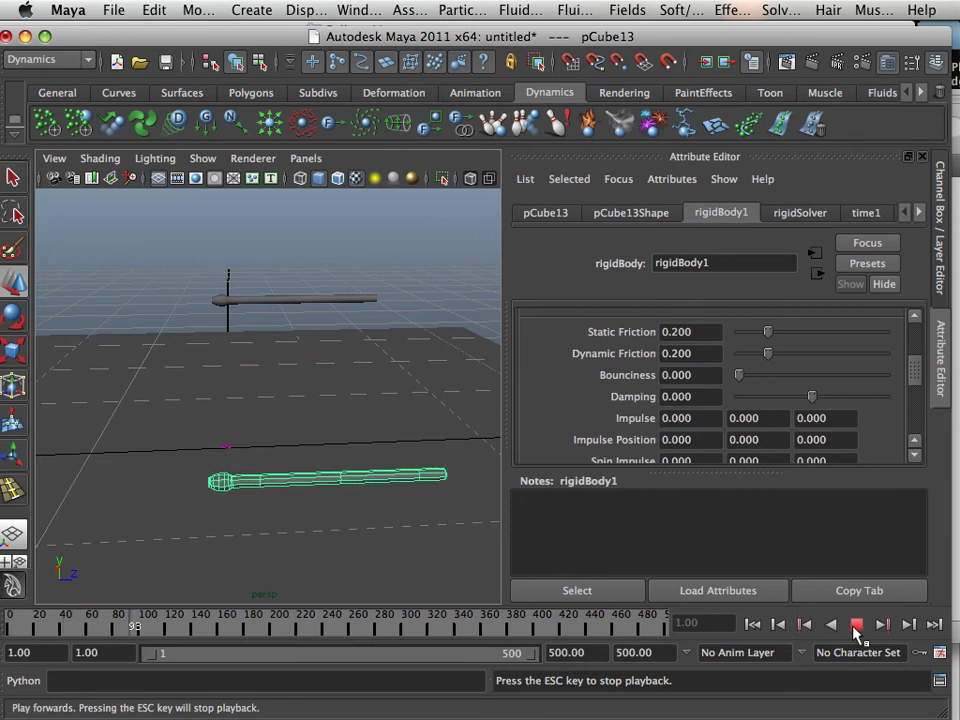
click(857, 625)
key(w)
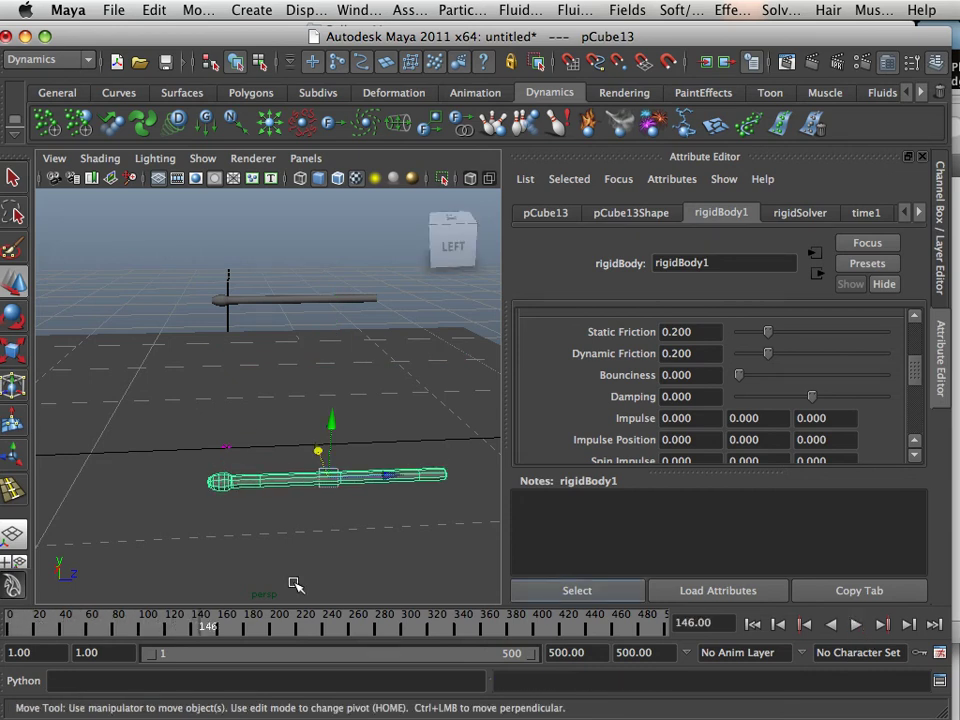
click(9, 619)
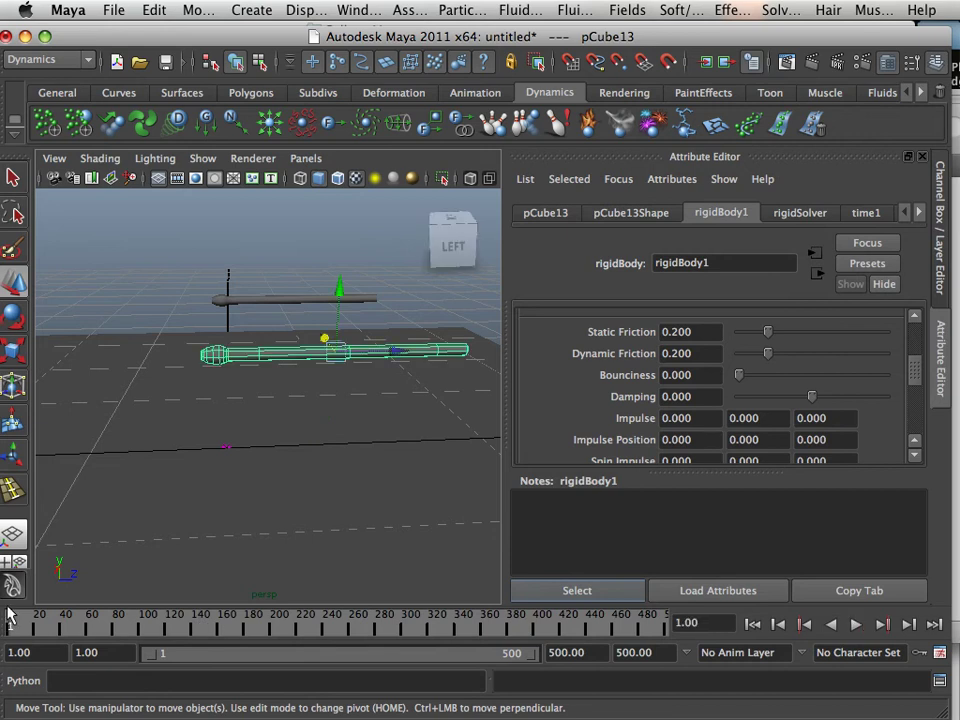
Step: Raise the match's rigid body damping to about 4.231 and replay the fall onto the plane
alt+drag(265, 560, 281, 561)
alt+middle_drag(281, 561, 240, 561)
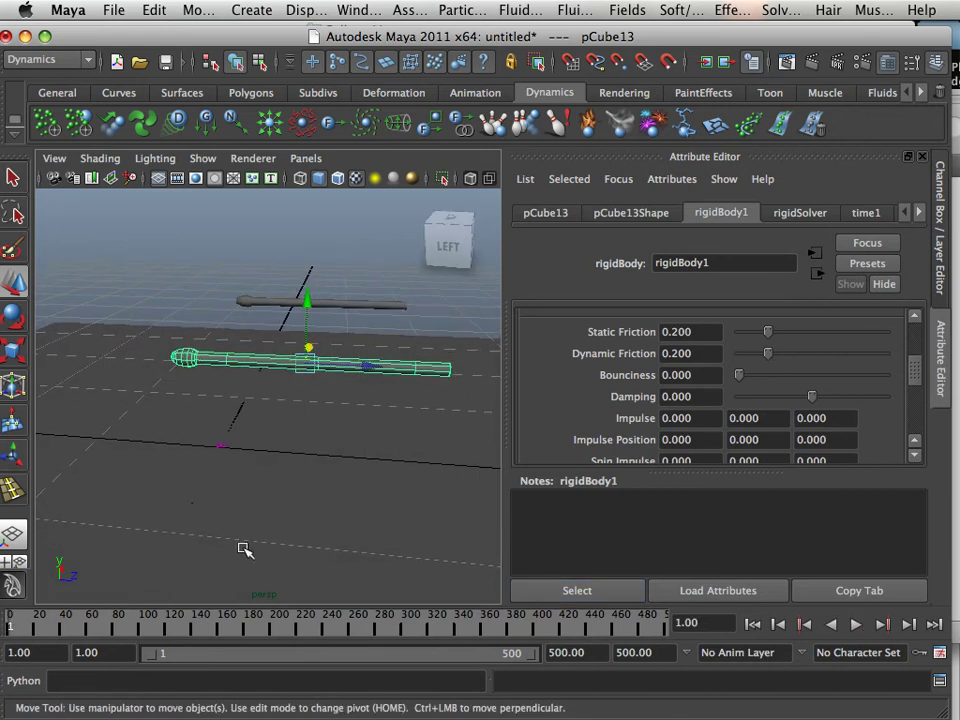
alt+right_drag(245, 550, 272, 542)
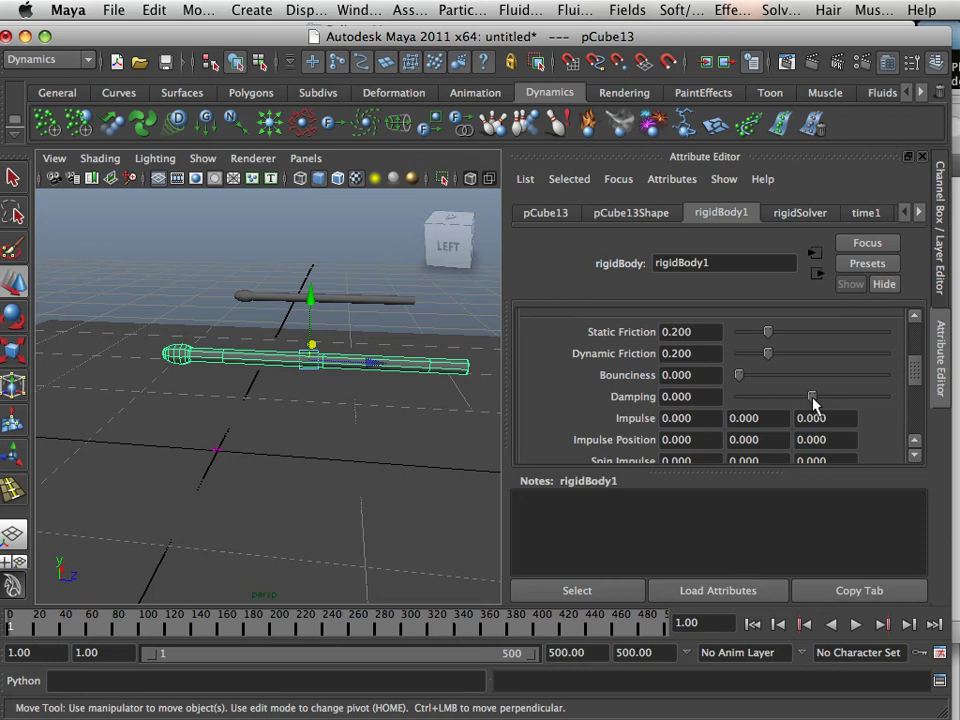
drag(813, 403, 843, 403)
click(855, 624)
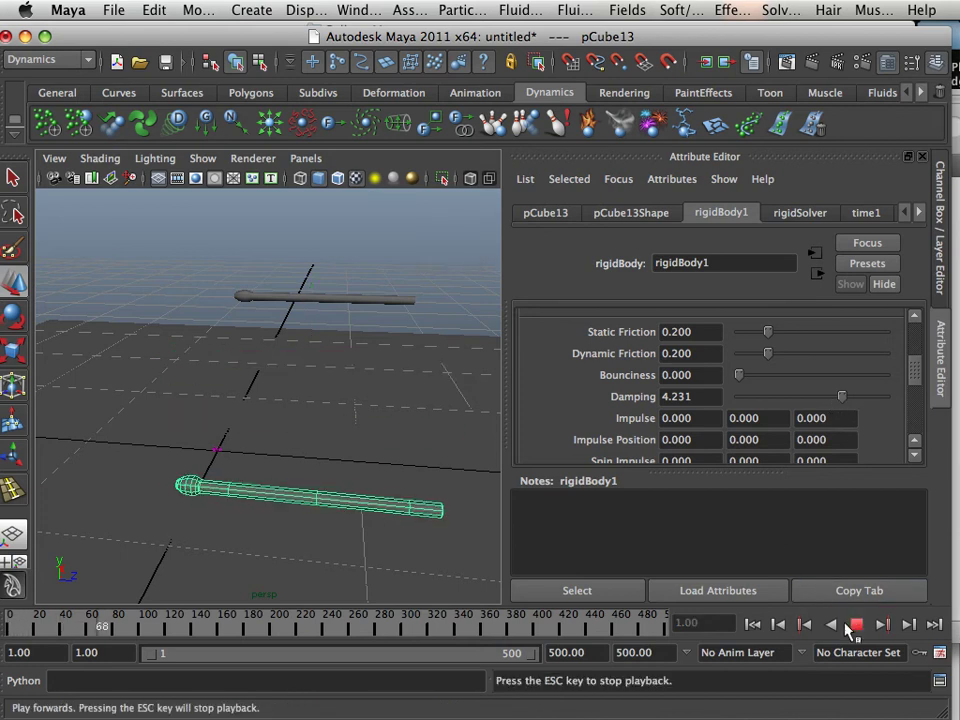
click(850, 625)
key(w)
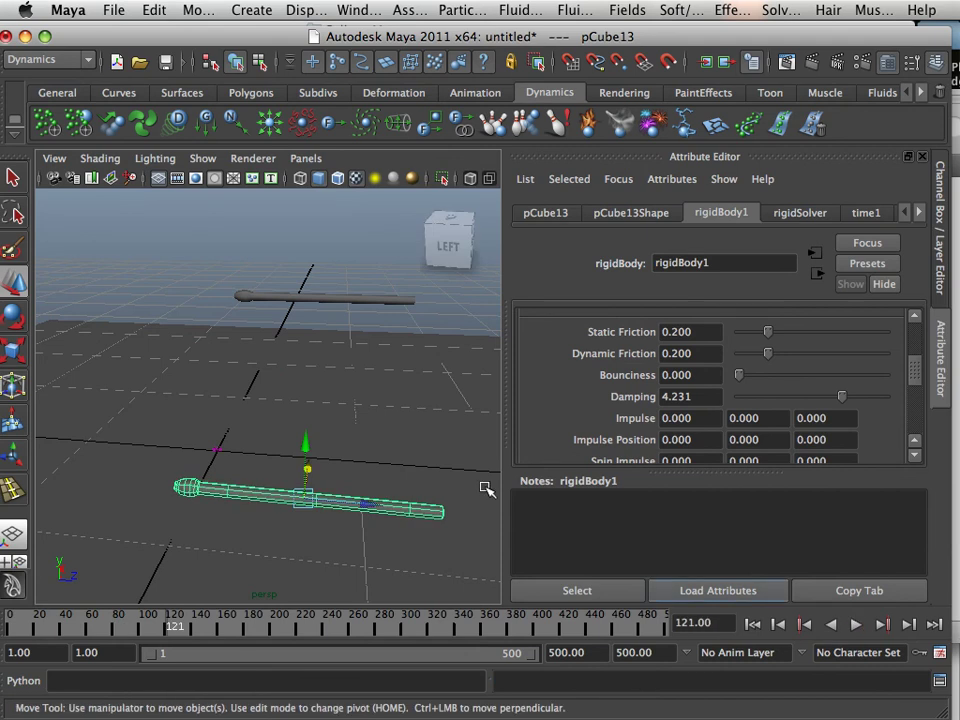
alt+drag(484, 488, 297, 461)
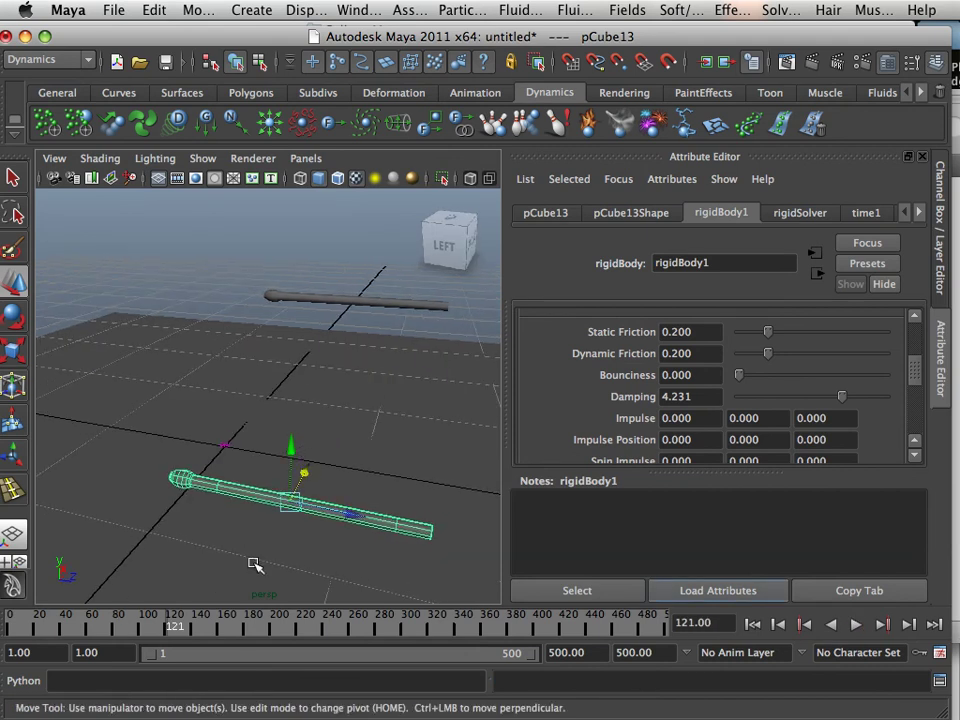
Step: Return the simulation to frame 1 and delete the duplicated match
drag(178, 630, 3, 598)
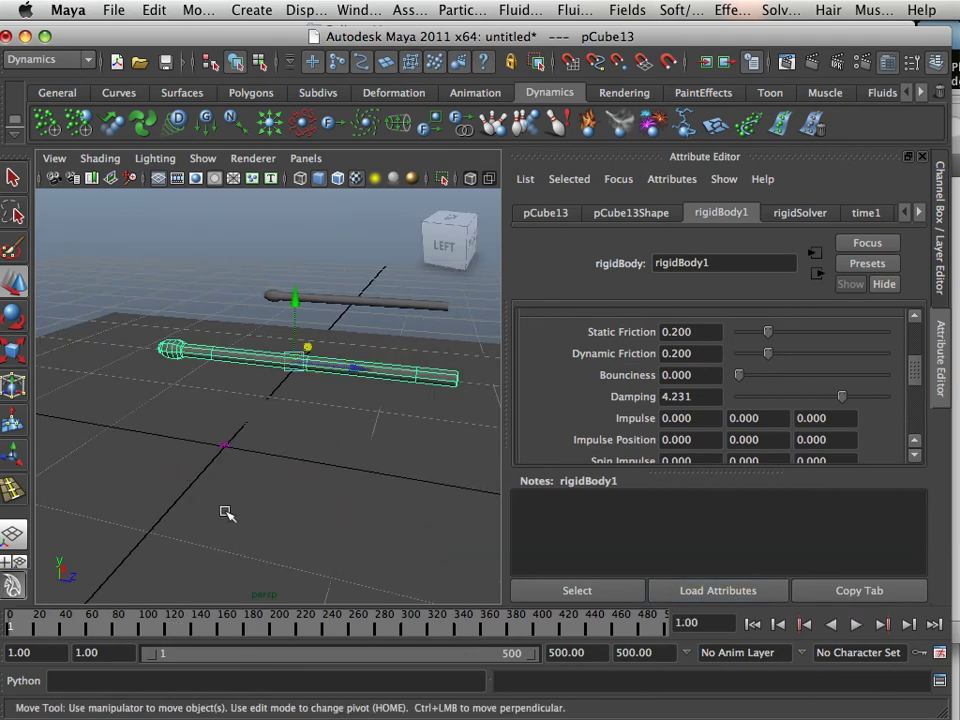
alt+drag(225, 514, 171, 476)
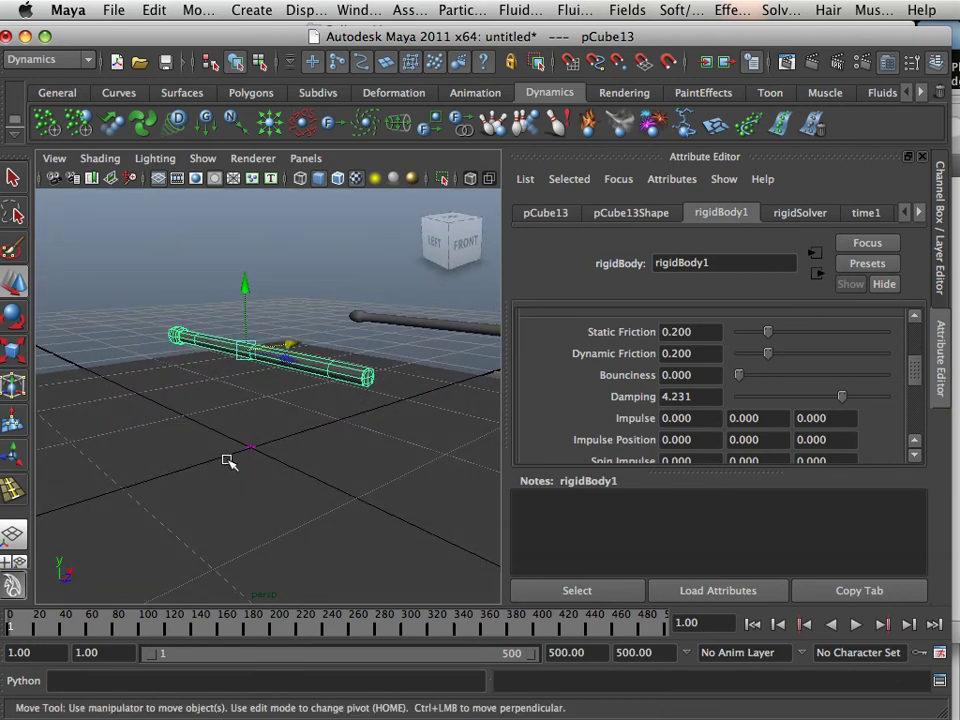
key(Delete)
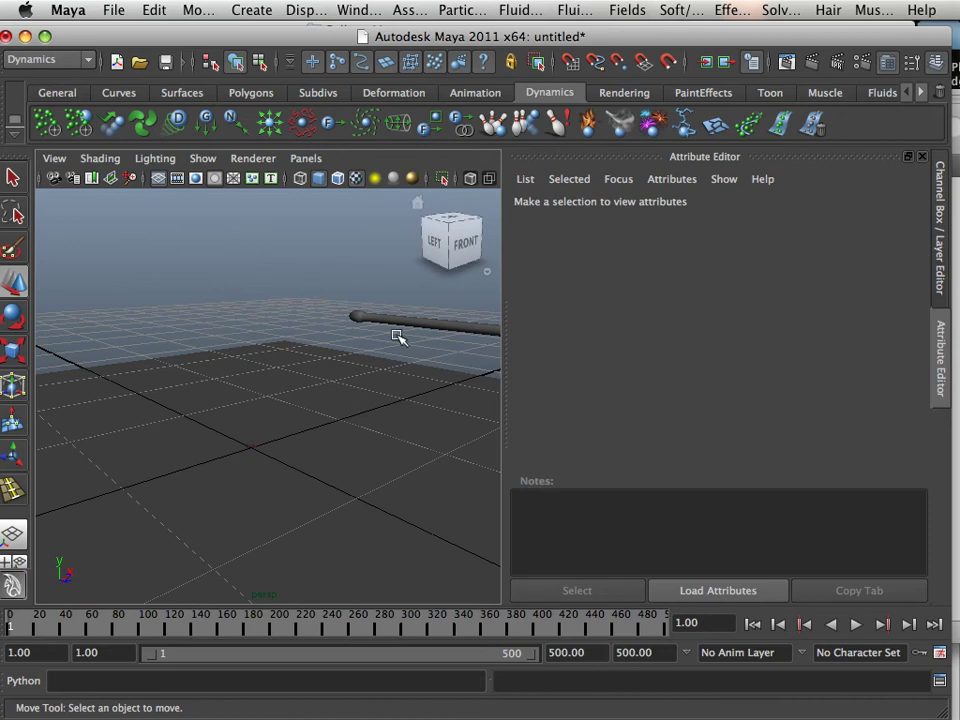
Step: Duplicate the original match and place copies side by side above the plane as a row of four
click(403, 325)
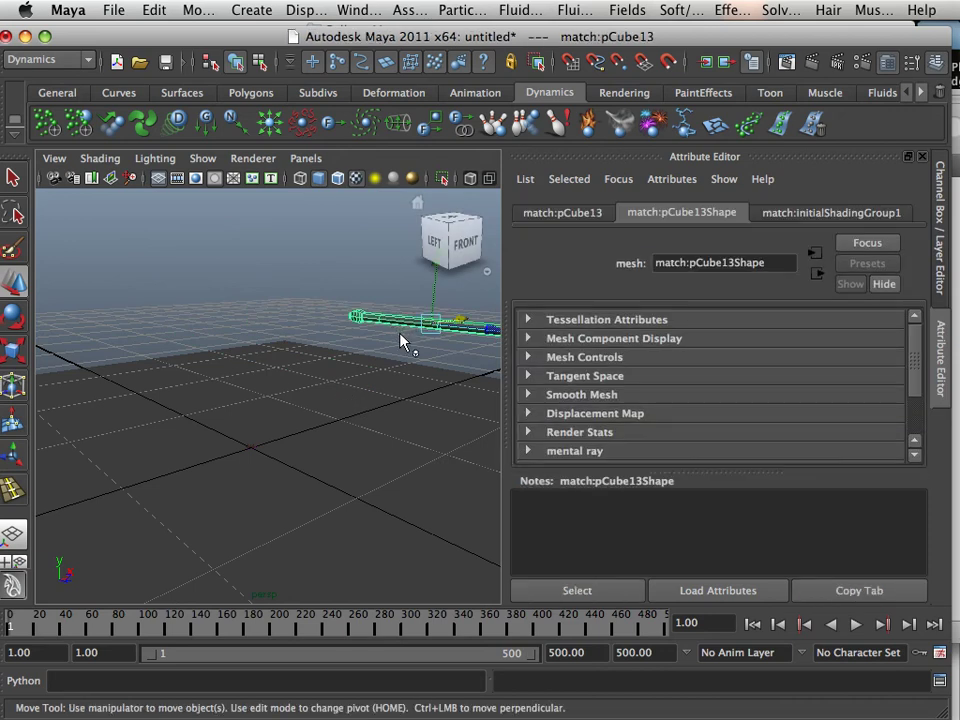
mouse_move(381, 343)
alt+mouse_down()
mouse_move(493, 386)
mouse_move(390, 351)
alt+mouse_up()
alt+middle_drag(390, 351, 298, 343)
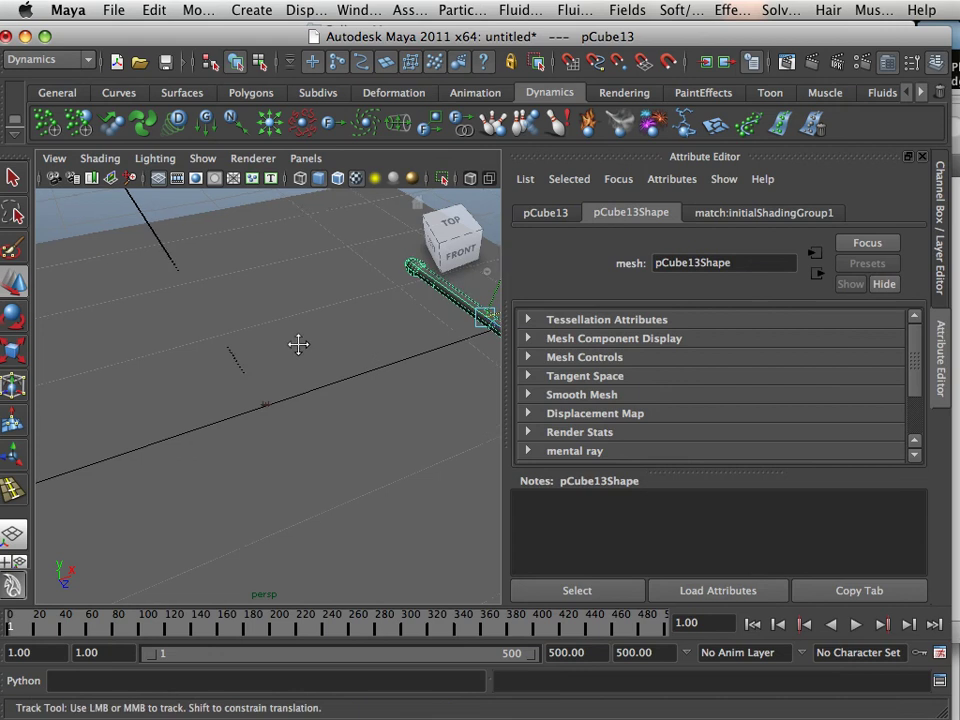
drag(407, 343, 146, 416)
key(ctrl+d)
key(ctrl+d)
key(ctrl+d)
Step: Duplicate four more matches and arrange them as a second row directly above the first
key(ctrl+d)
drag(76, 382, 74, 344)
key(ctrl+d)
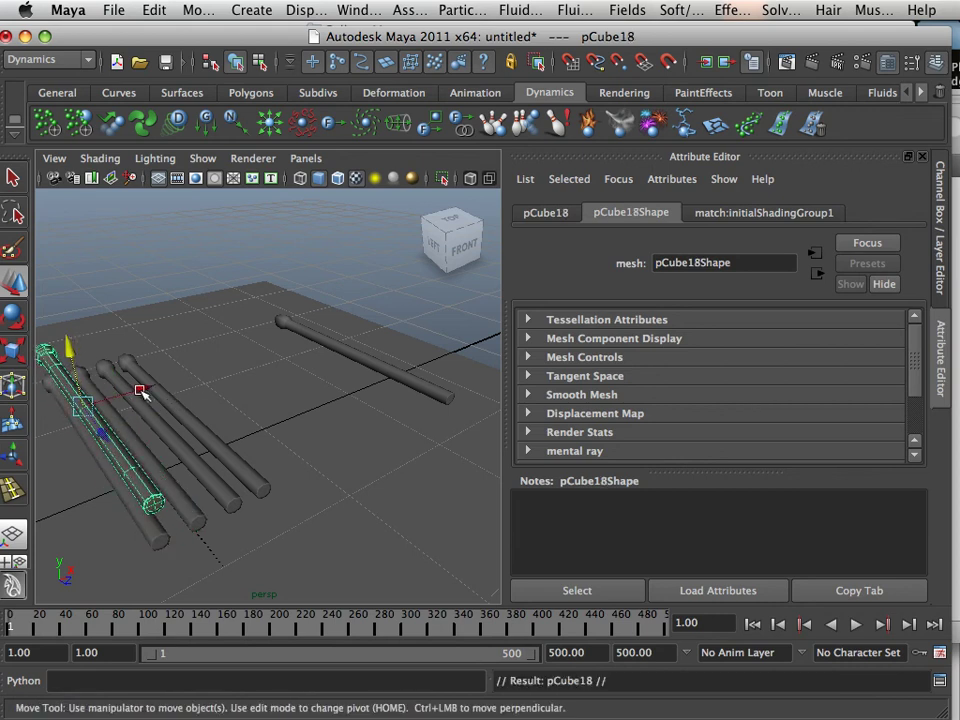
drag(139, 388, 214, 366)
key(ctrl+d)
key(ctrl+d)
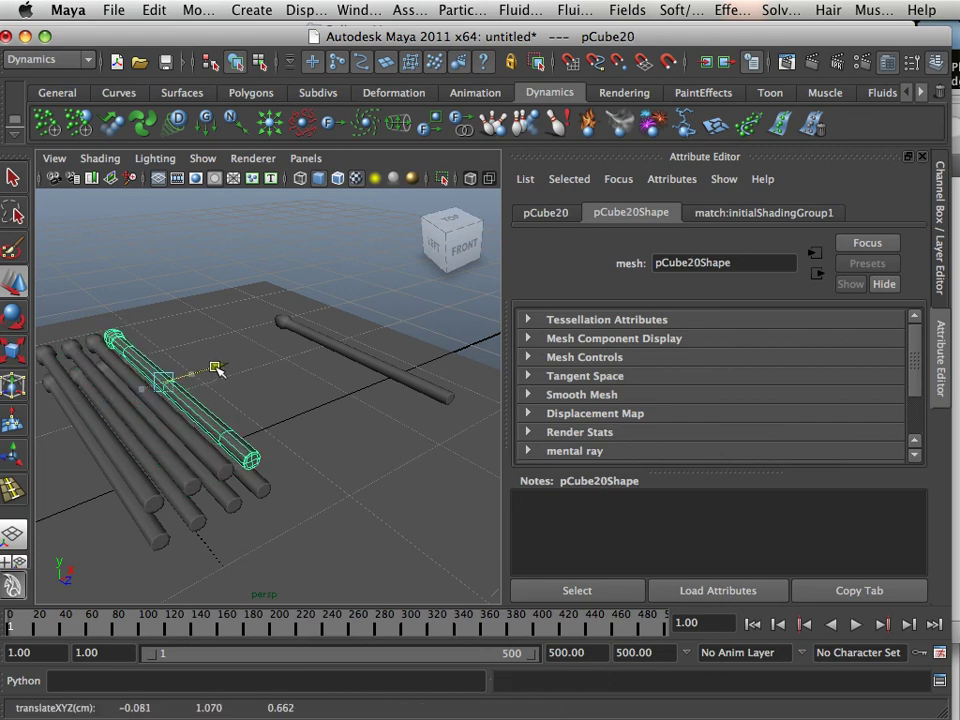
Step: Duplicate the last match once more and raise the single copy above the upper row
key(ctrl+d)
drag(155, 322, 155, 287)
alt+drag(45, 414, 86, 375)
Step: Select all nine stacked matches and open the Dynamic Relationships Editor for them
drag(200, 335, 138, 456)
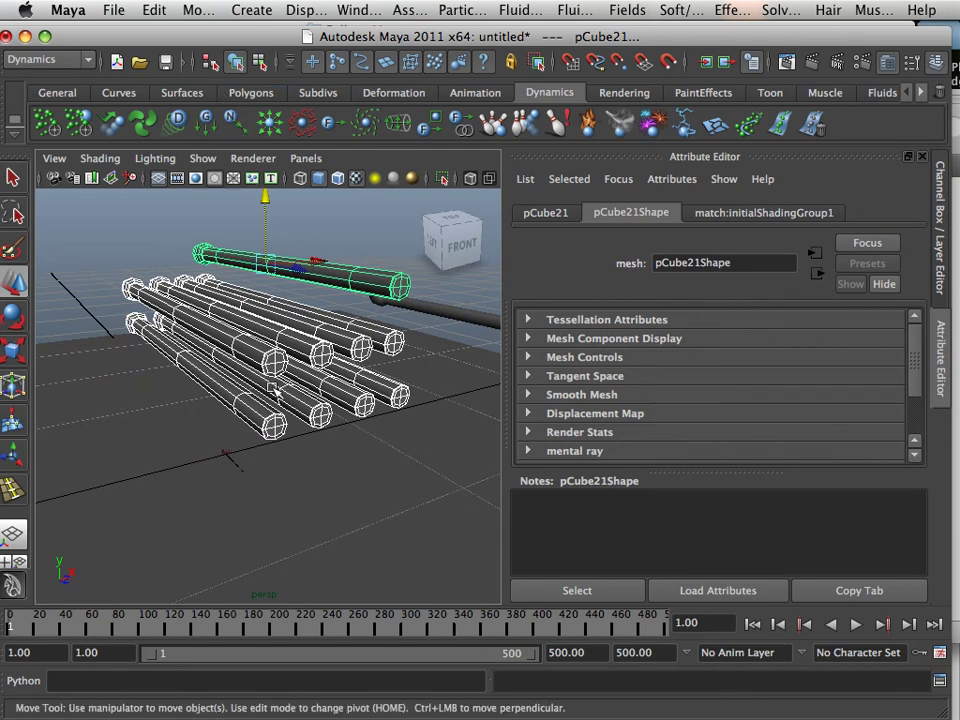
click(360, 14)
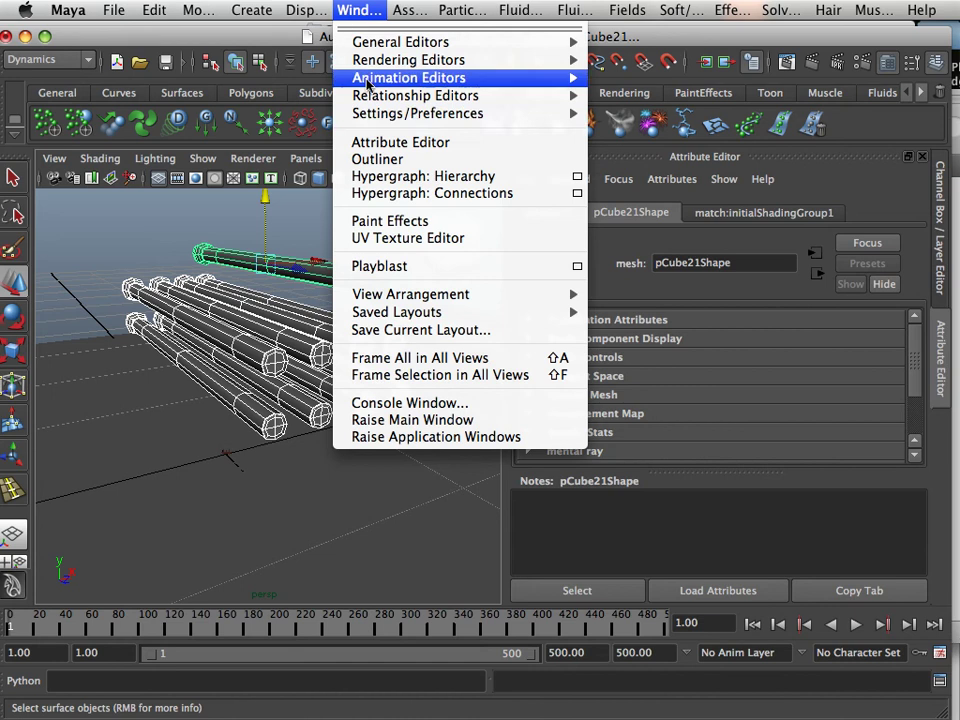
mouse_move(373, 100)
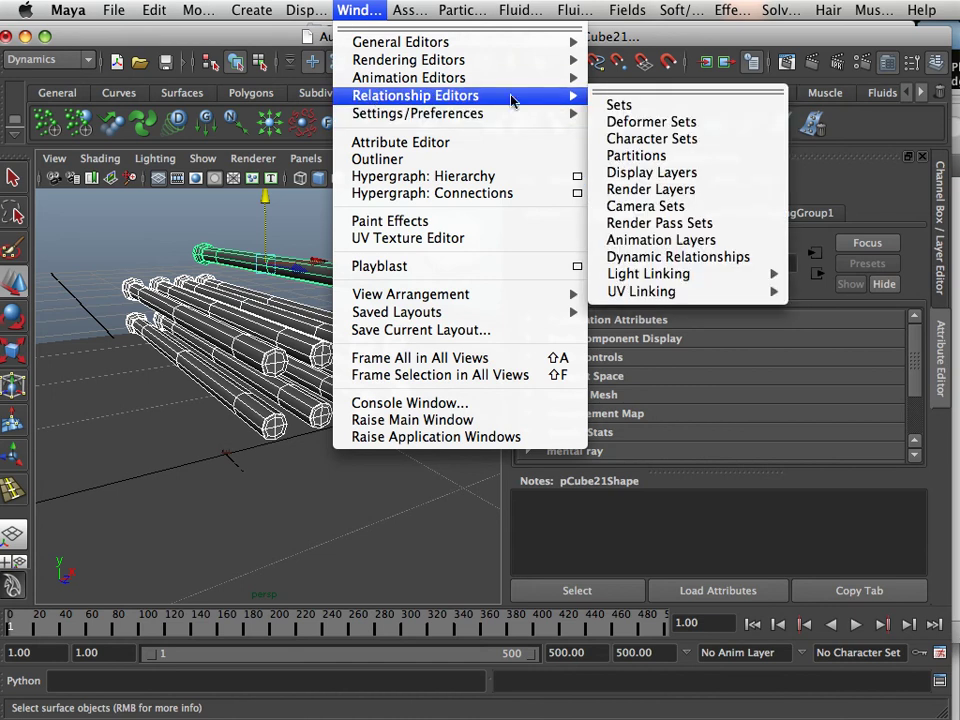
click(697, 258)
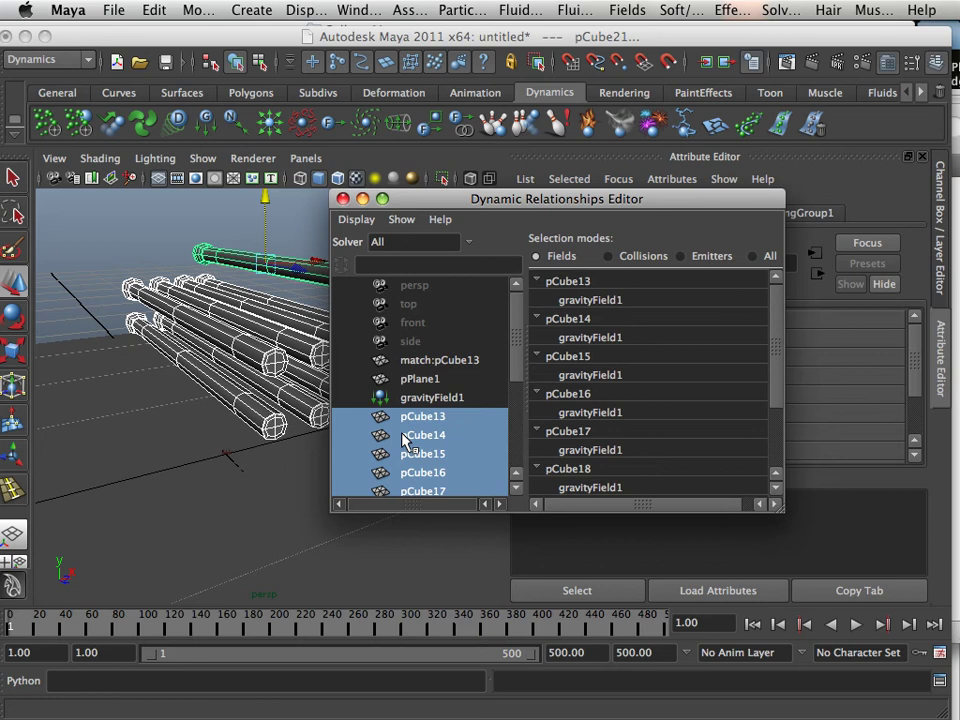
Step: Connect gravityField1 to each match from pCube13 through pCube20 in the Dynamic Relationships Editor
click(578, 300)
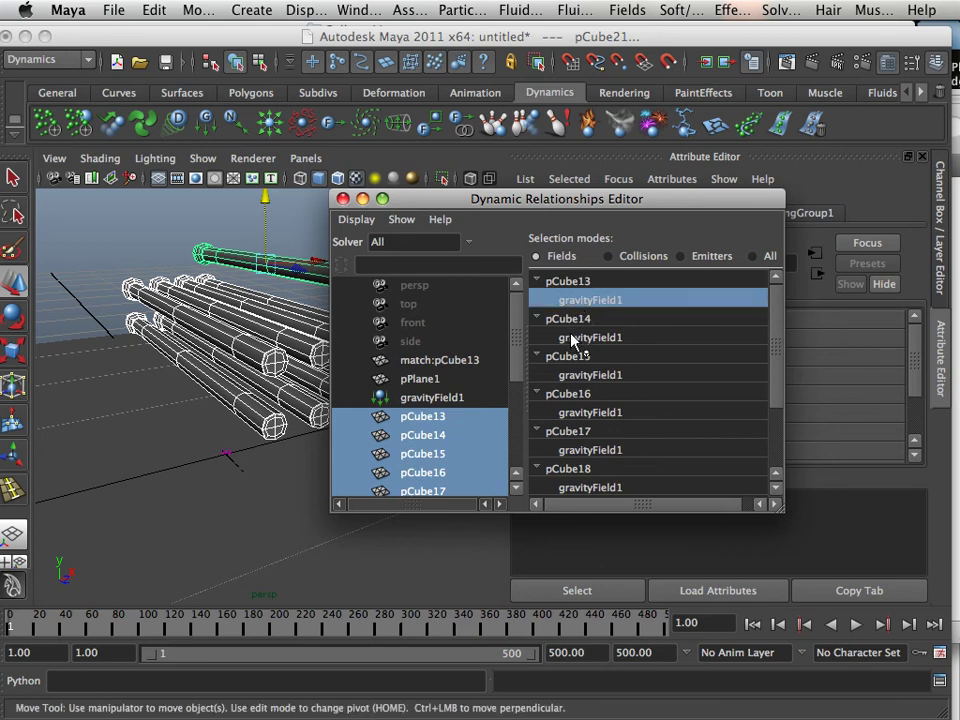
click(576, 337)
click(568, 378)
click(574, 412)
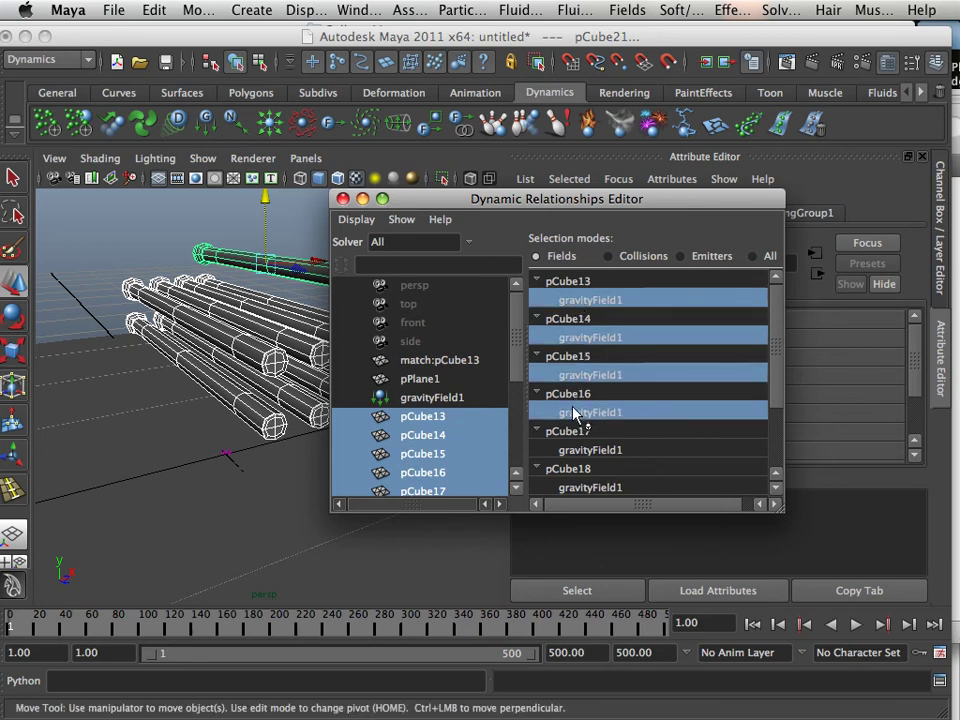
scroll(573, 407, down, 1)
click(573, 407)
scroll(568, 440, up, 1)
click(564, 452)
click(572, 452)
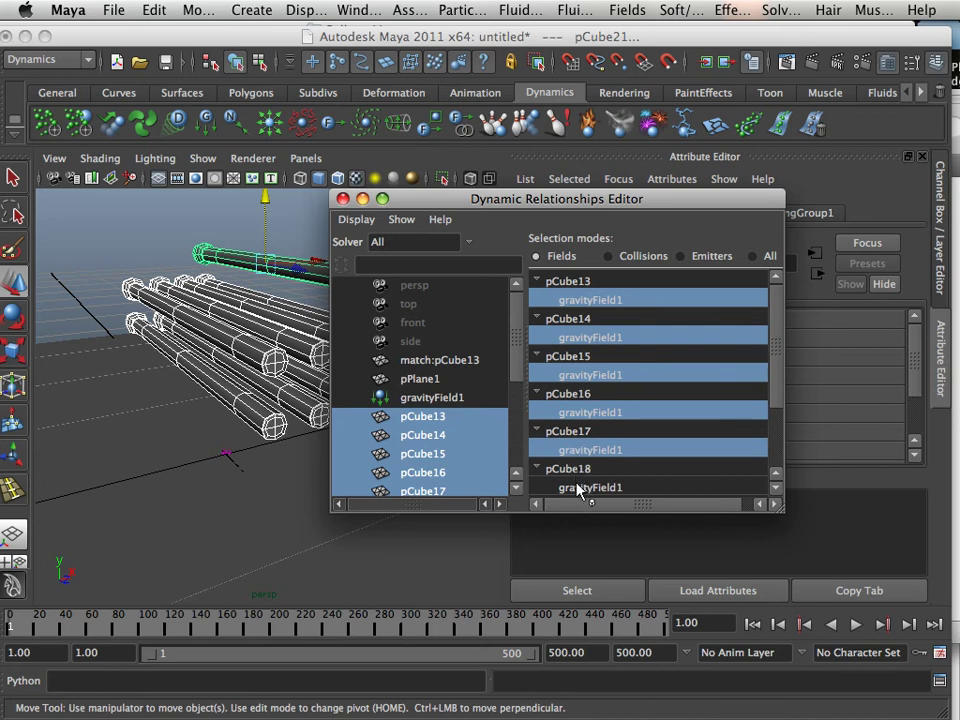
click(574, 488)
scroll(545, 447, down, 2)
scroll(563, 450, up, 2)
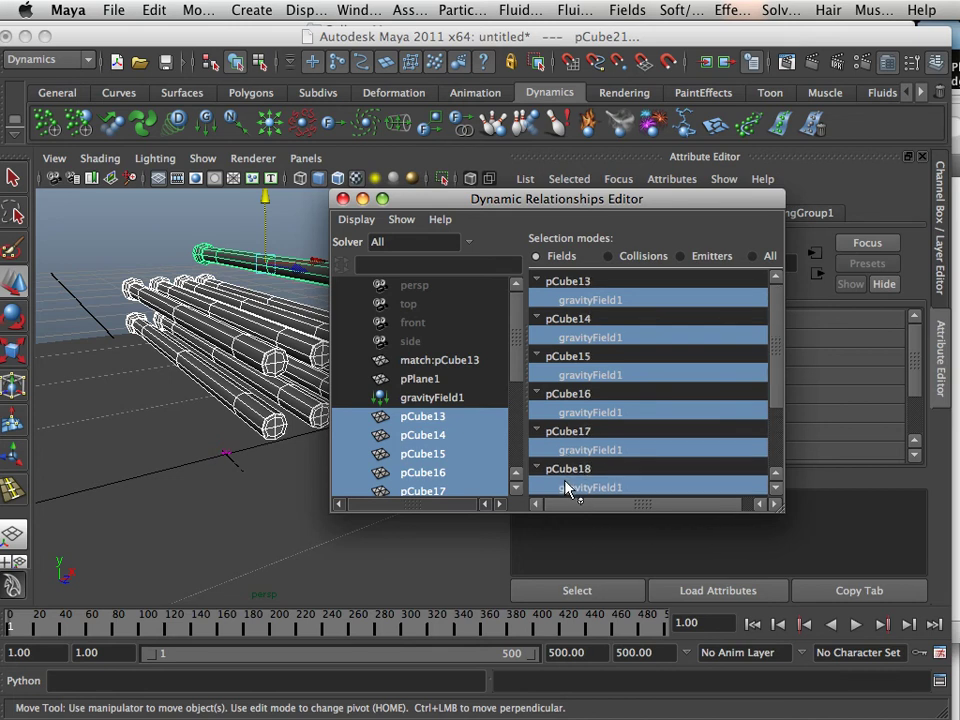
click(568, 488)
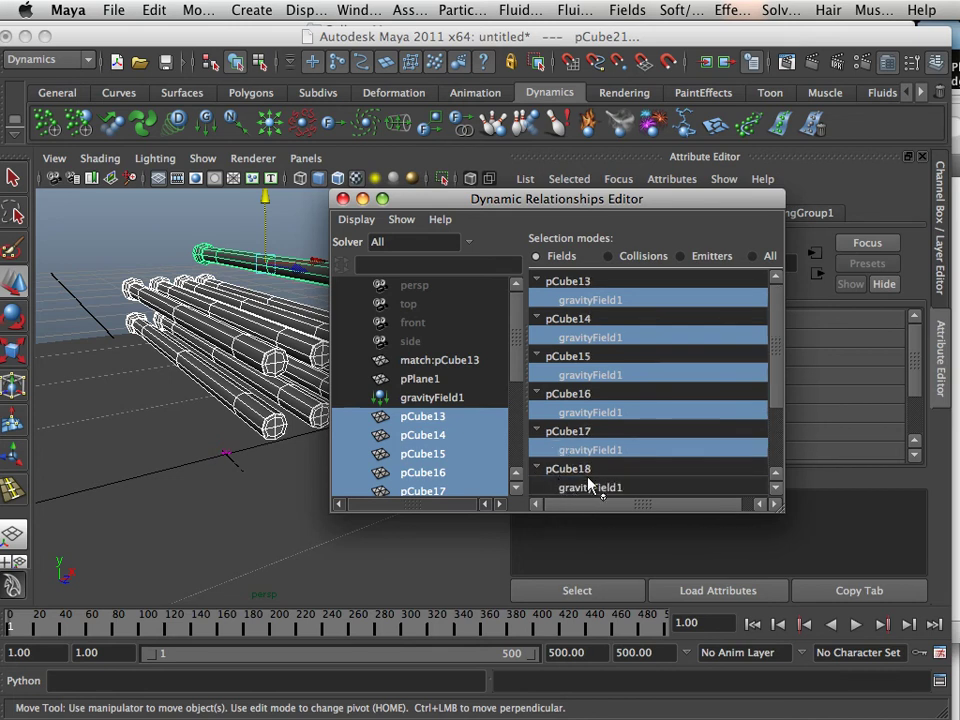
click(596, 488)
scroll(594, 470, down, 3)
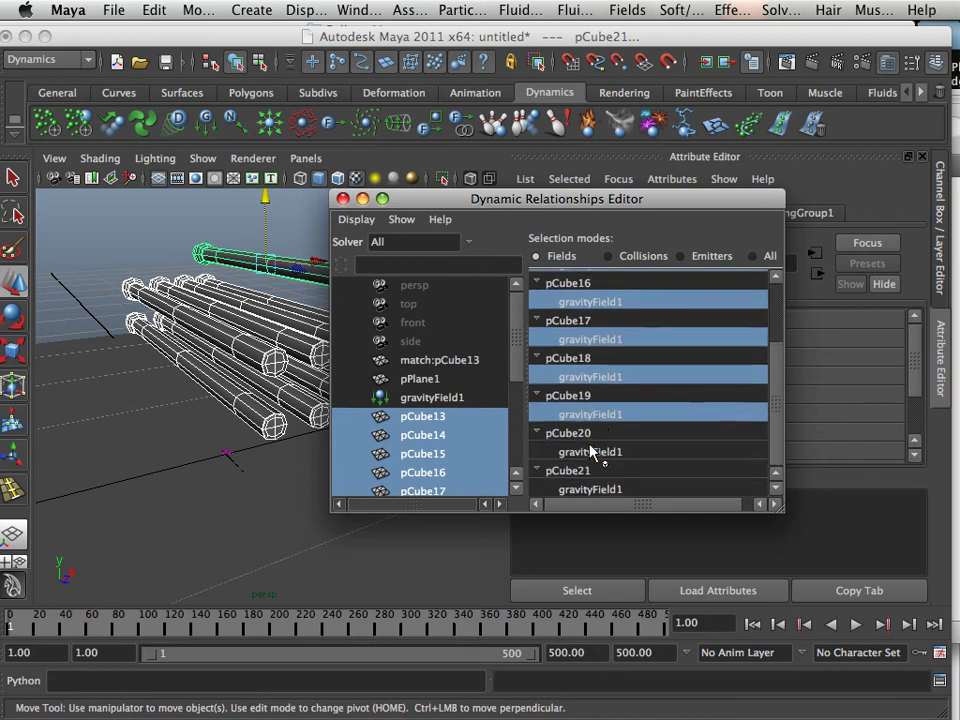
click(590, 451)
scroll(594, 470, up, 3)
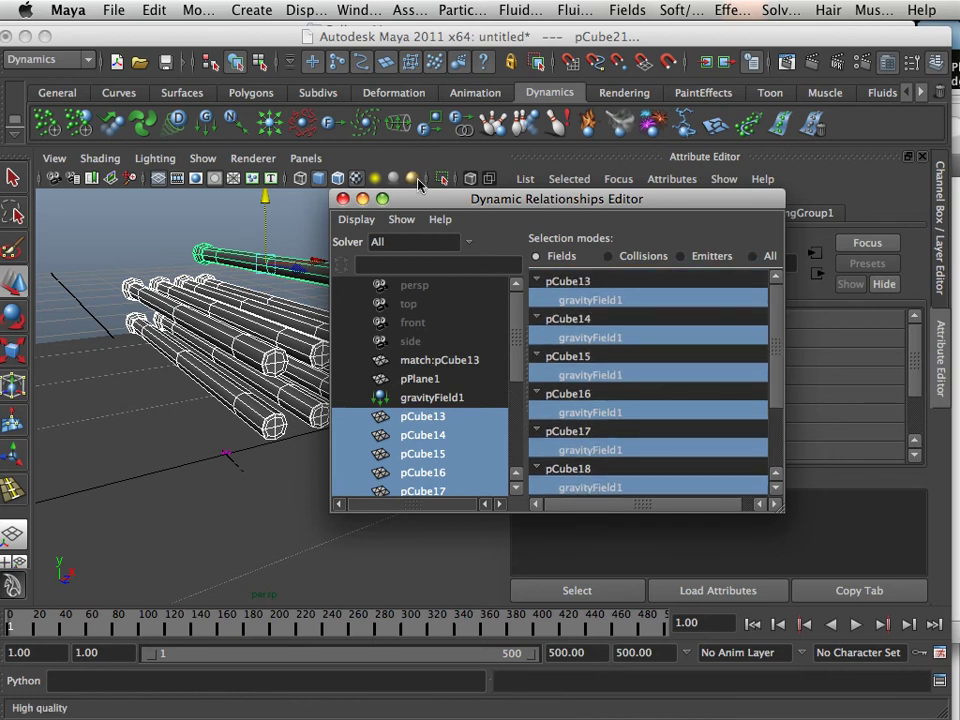
Step: Uncover the viewport, play the simulation to watch the stacked matches fall, and return to frame 1
drag(430, 198, 640, 110)
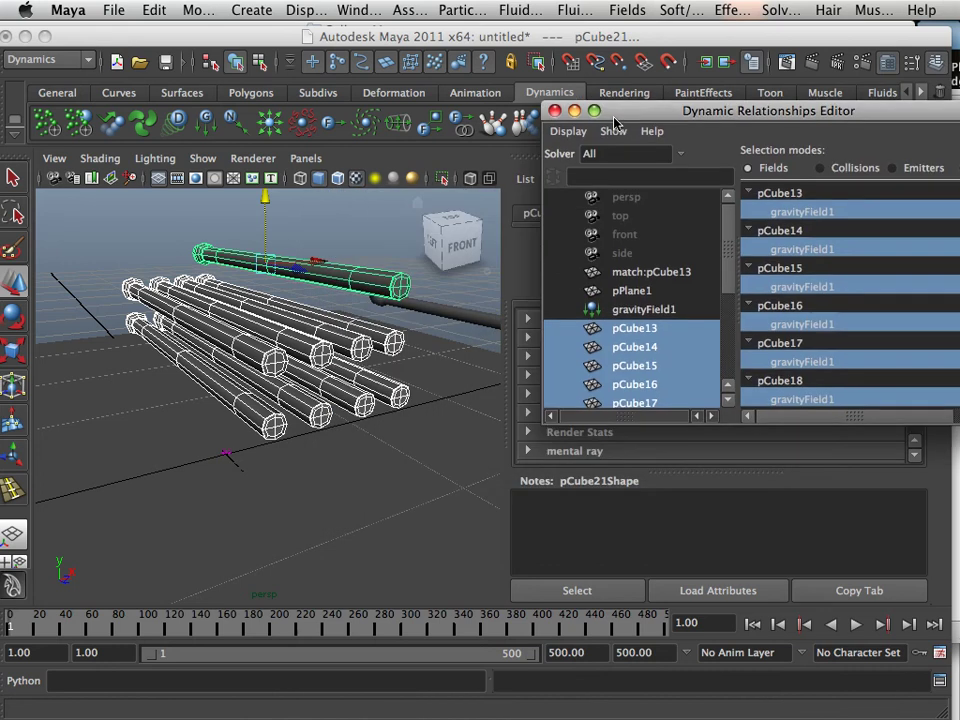
click(857, 626)
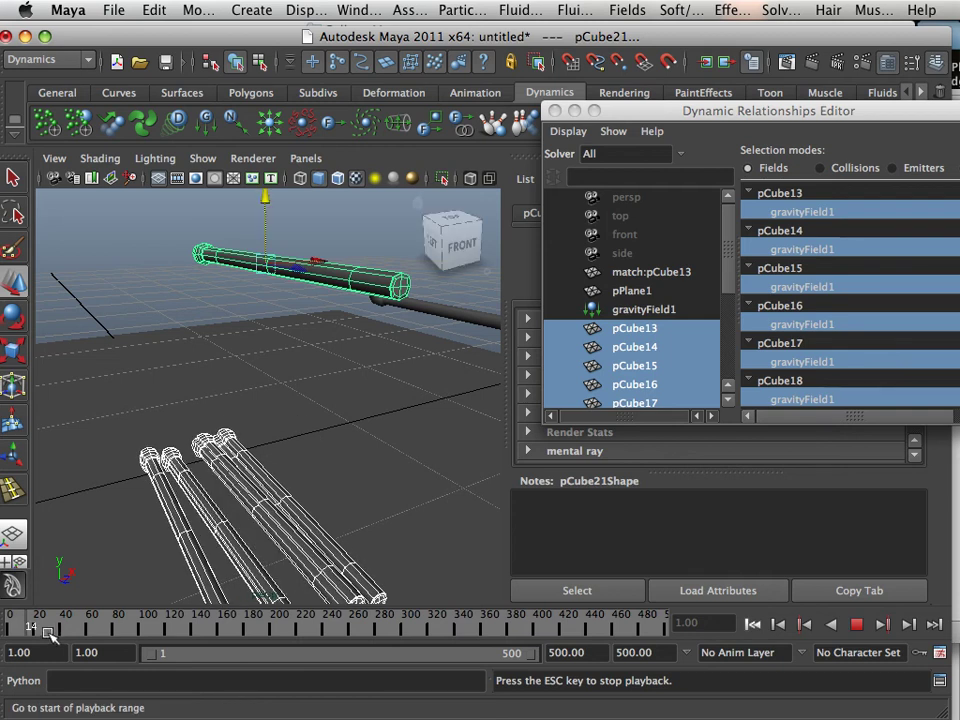
key(Escape)
click(5, 625)
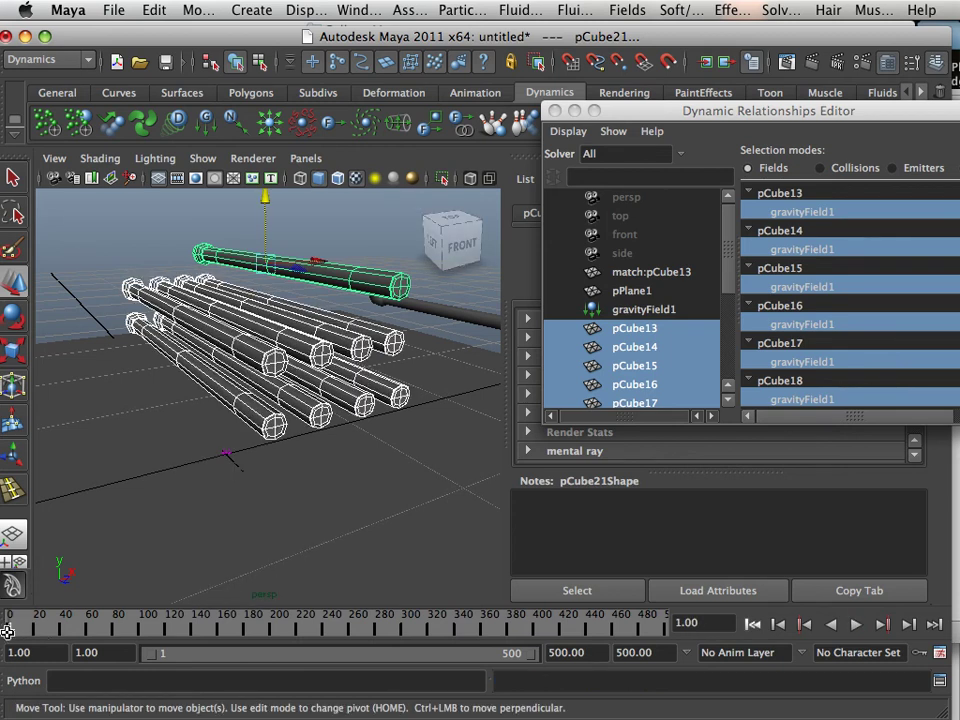
Step: Connect gravityField1 to the topmost match, pCube21, as well
scroll(800, 375, down, 3)
click(800, 400)
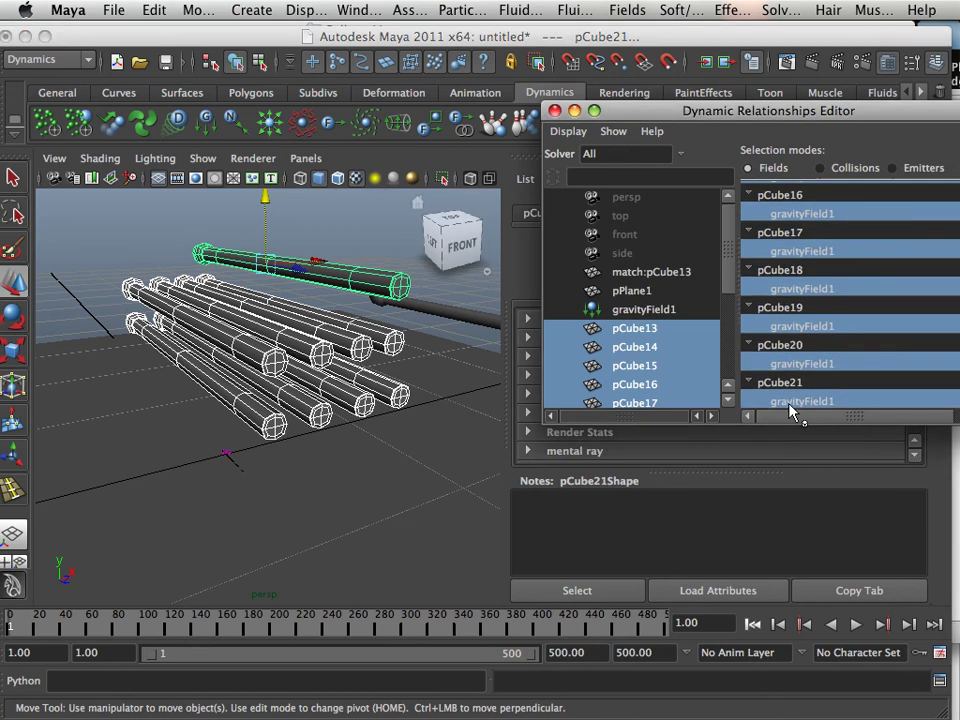
scroll(793, 405, up, 3)
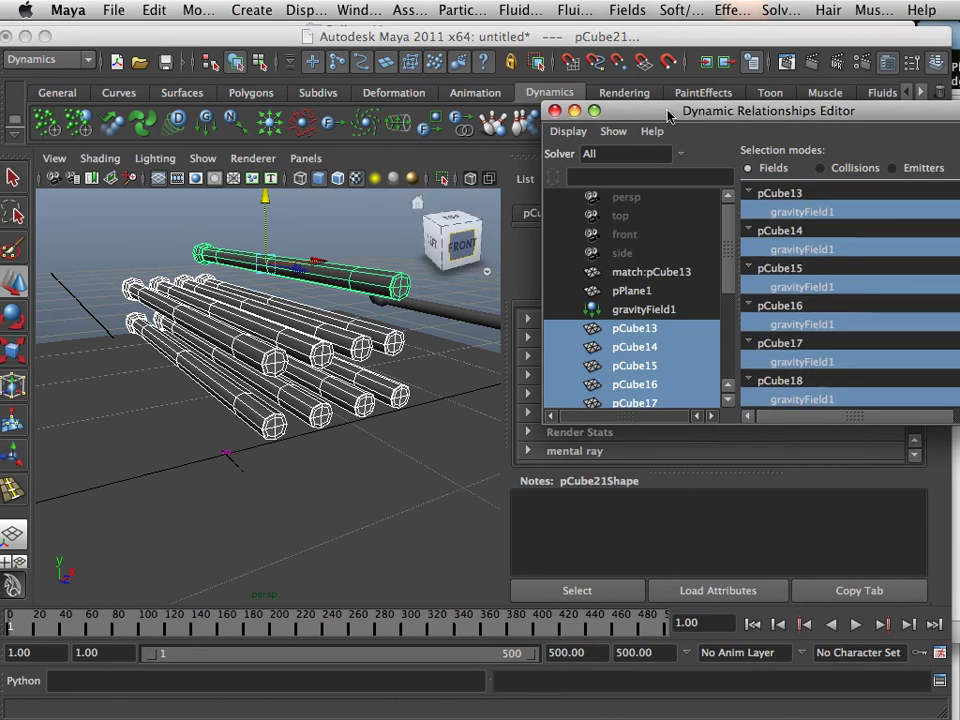
Step: Open the Hypergraph and examine the nodes of the plane, gravity field and duplicated matches
drag(675, 106, 280, 537)
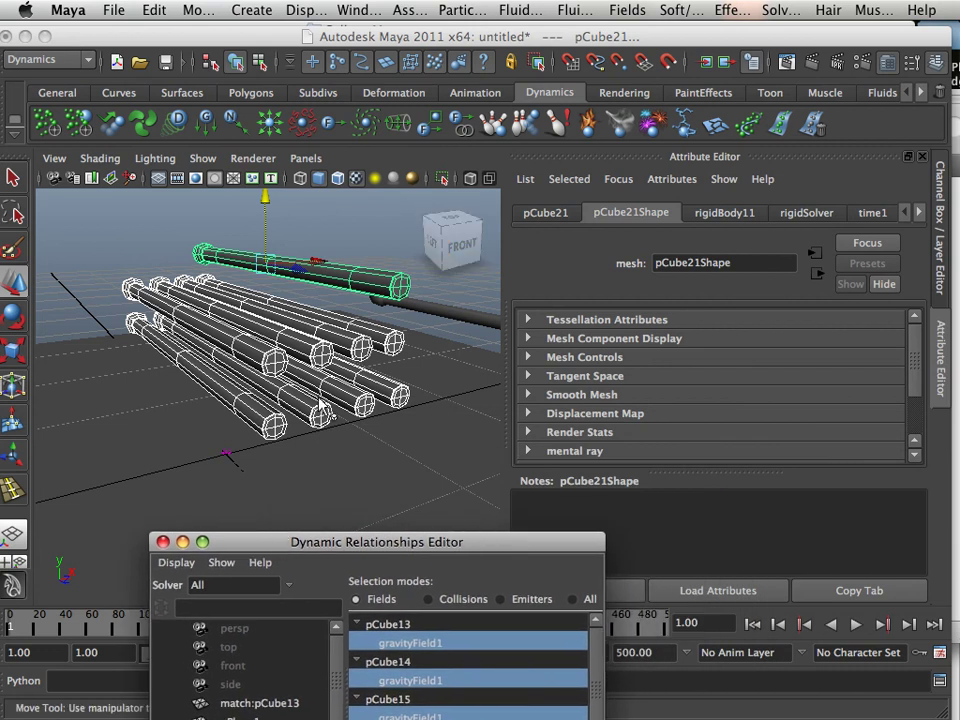
click(358, 12)
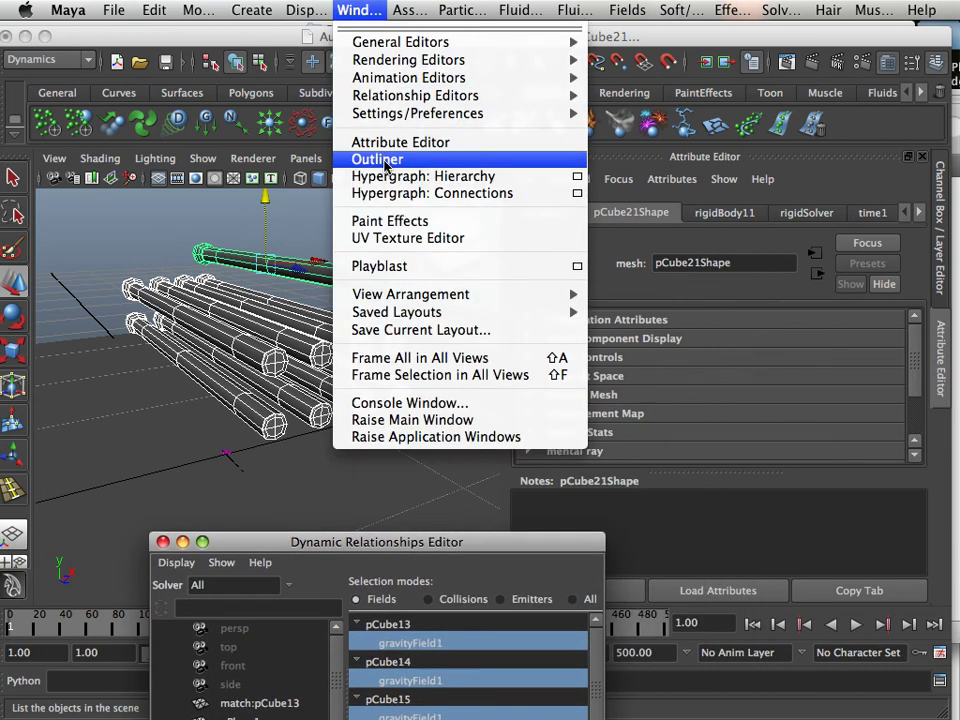
click(432, 193)
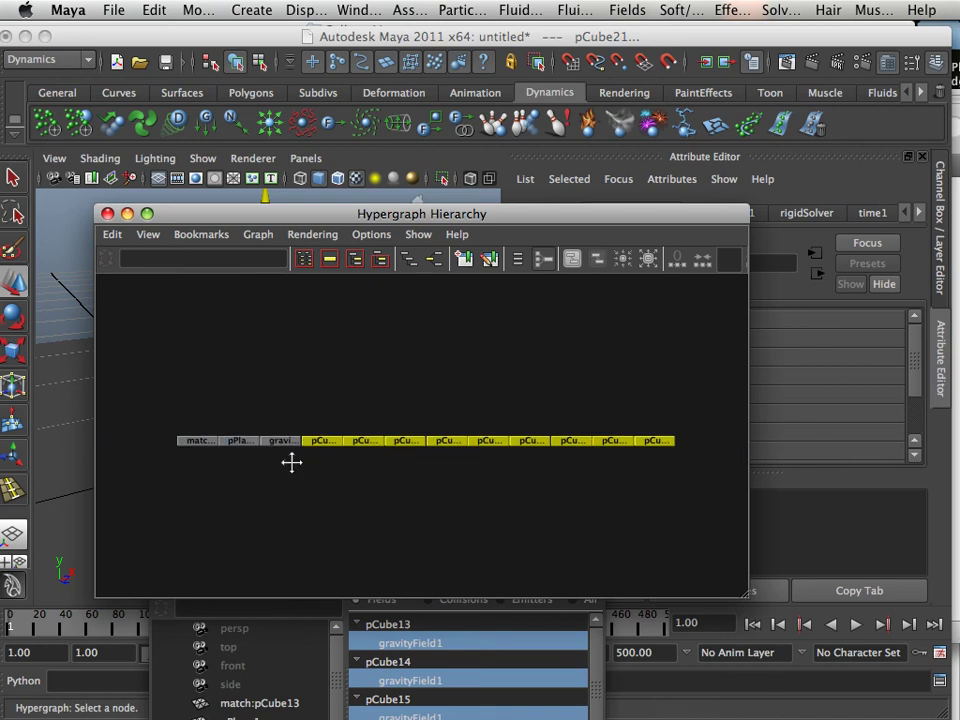
drag(621, 418, 244, 527)
alt+right_drag(181, 424, 298, 480)
alt+middle_drag(298, 480, 373, 515)
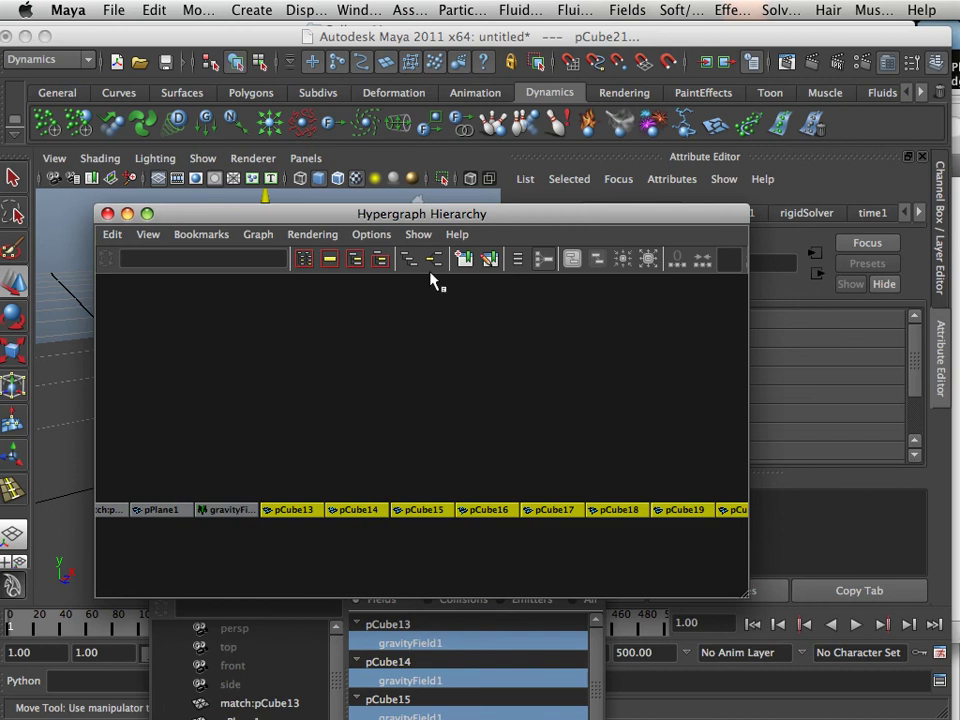
Step: Set the topmost match's rigid body to bounciness 0 and damping about 1.923
drag(447, 216, 305, 531)
click(727, 213)
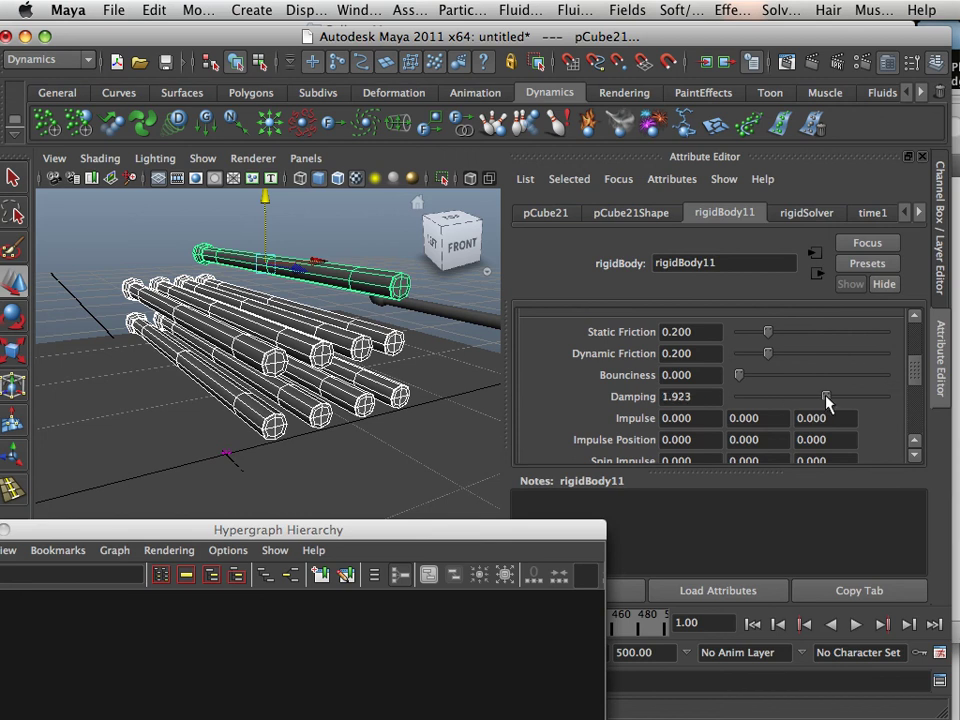
alt+drag(428, 399, 235, 305)
Step: Clear the Hypergraph out of the way and close the Dynamic Relationships Editor
drag(227, 536, 630, 683)
click(373, 667)
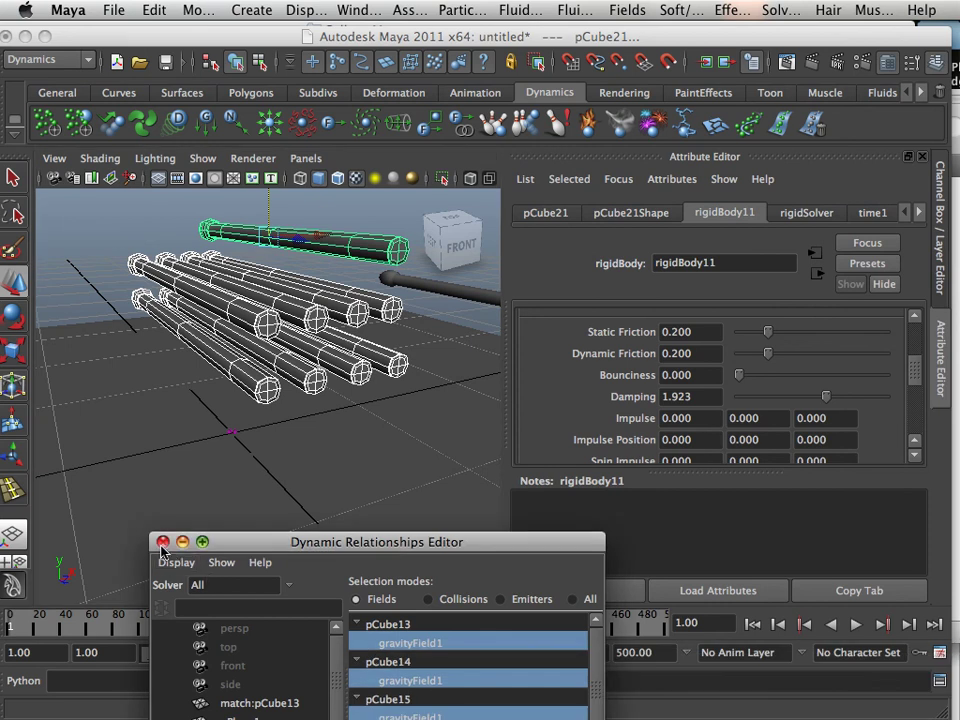
click(163, 542)
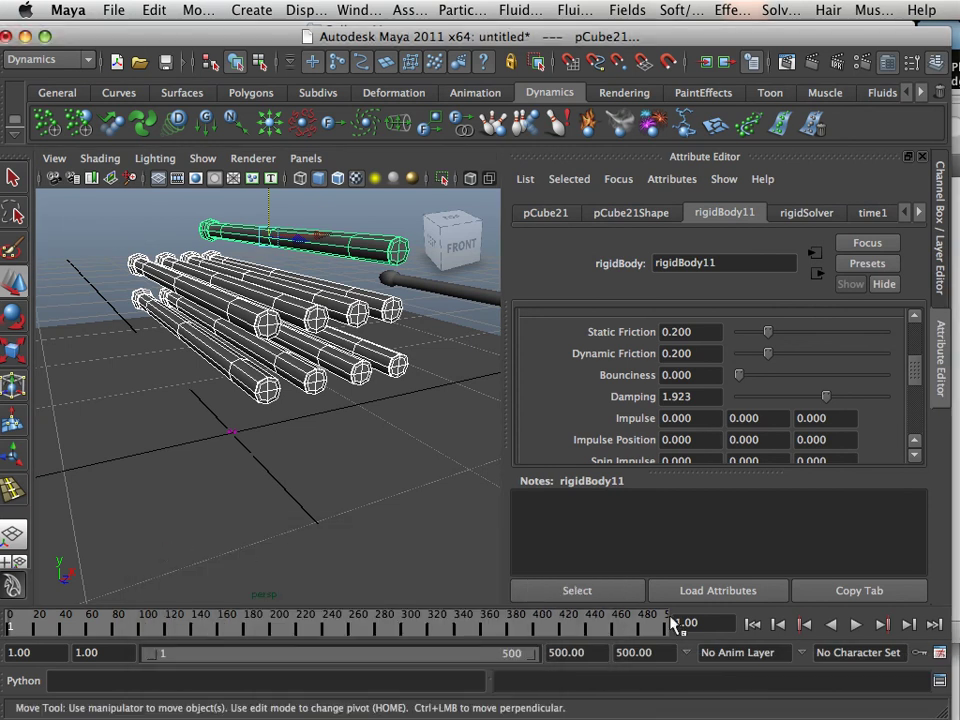
Step: Play the simulation to watch all nine matches fall onto the plane, and return to frame 1
click(855, 624)
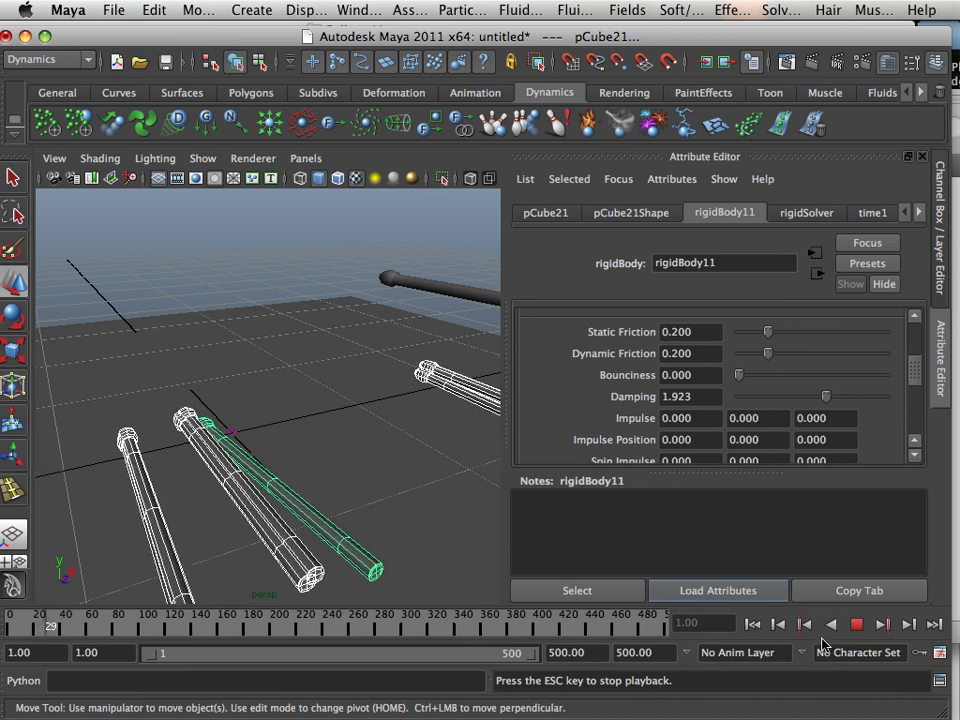
key(Escape)
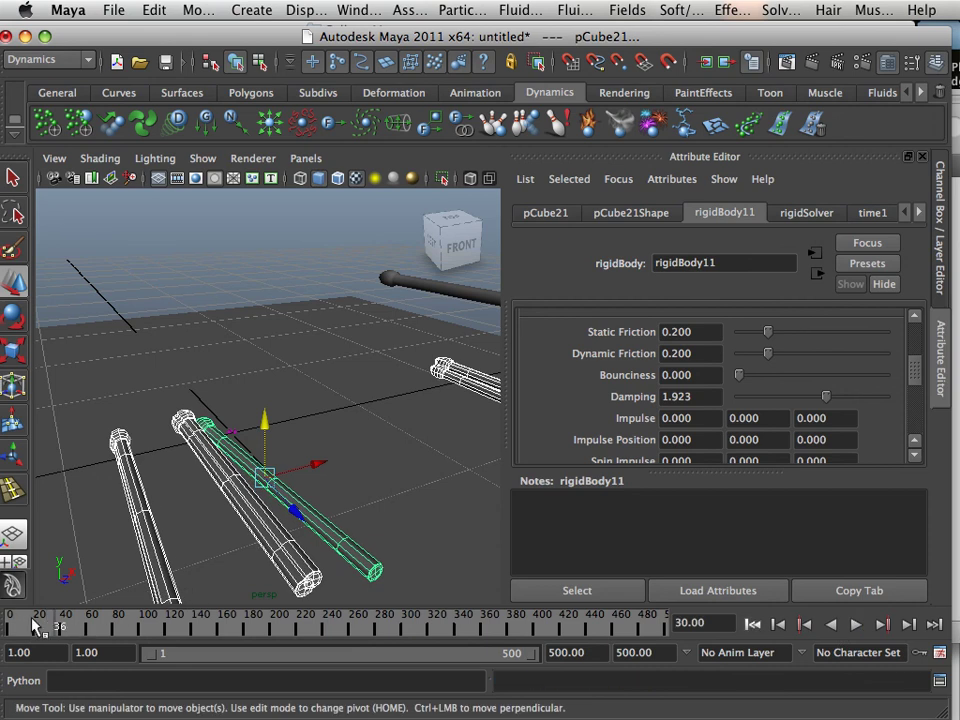
drag(35, 625, 26, 626)
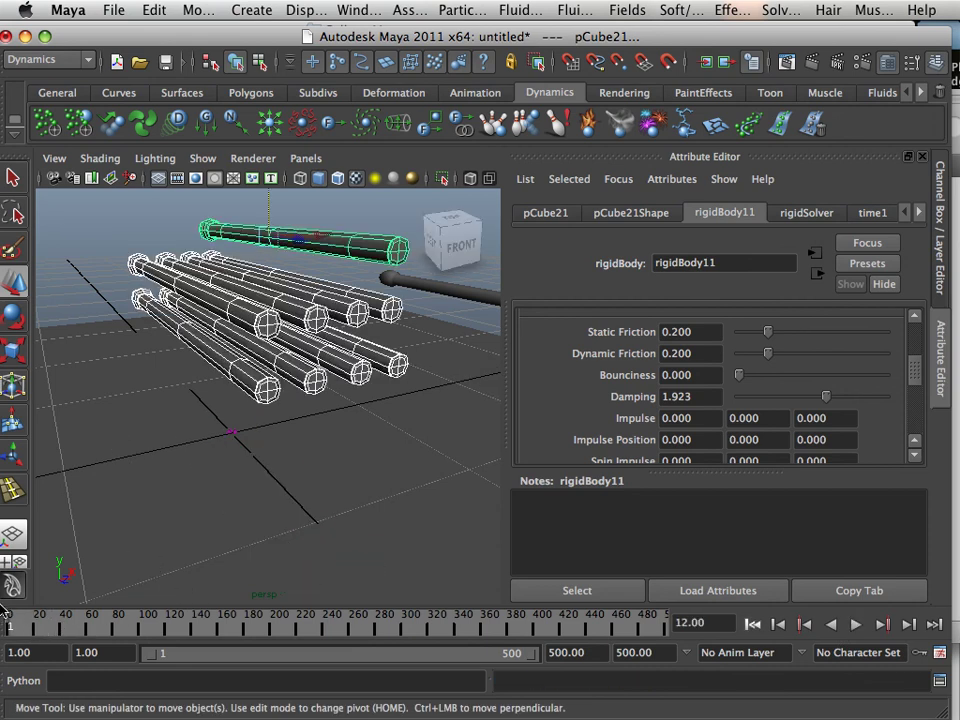
key(alt+shift+v)
Step: Set bounciness to 0 on the lower row's two leftmost matches and raise their damping, to about 3.333 on the second
click(266, 376)
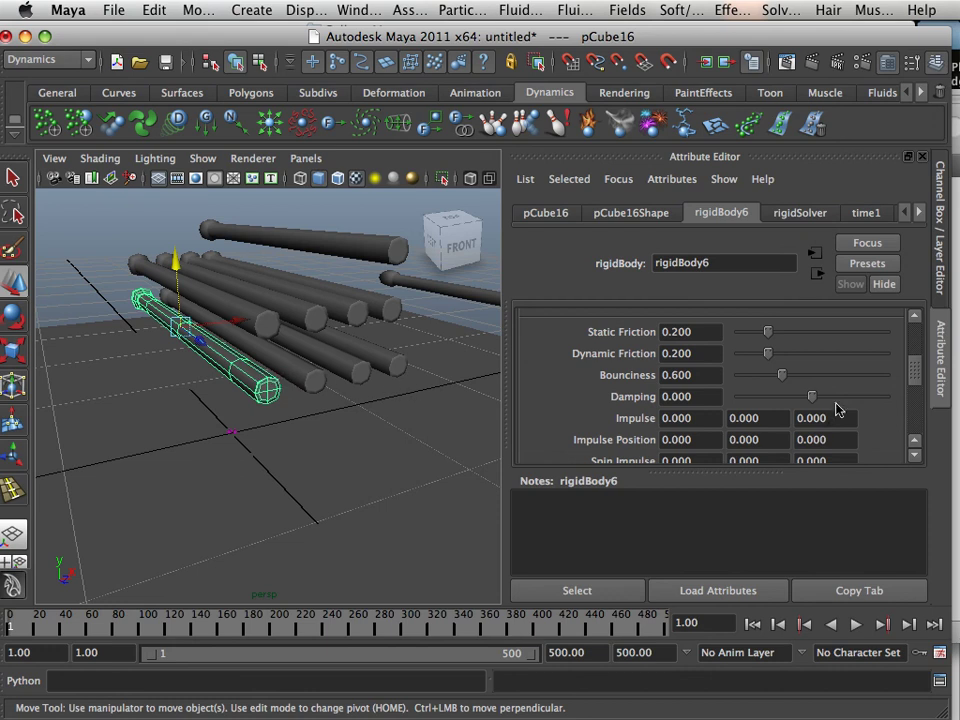
drag(783, 380, 701, 380)
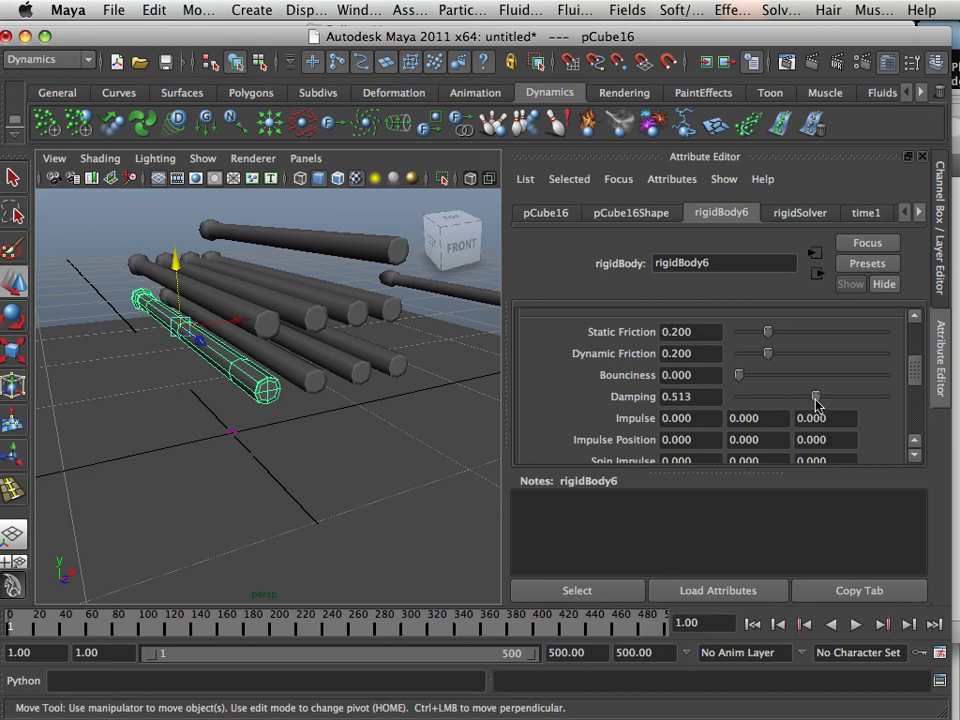
drag(816, 403, 829, 402)
click(316, 384)
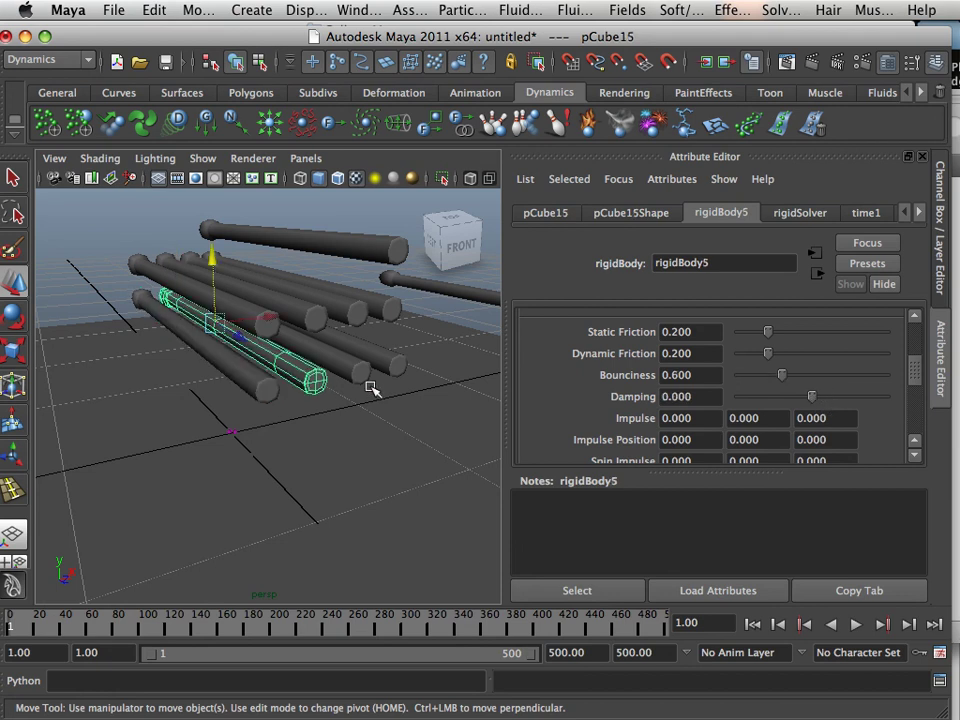
drag(763, 380, 736, 378)
drag(826, 401, 838, 401)
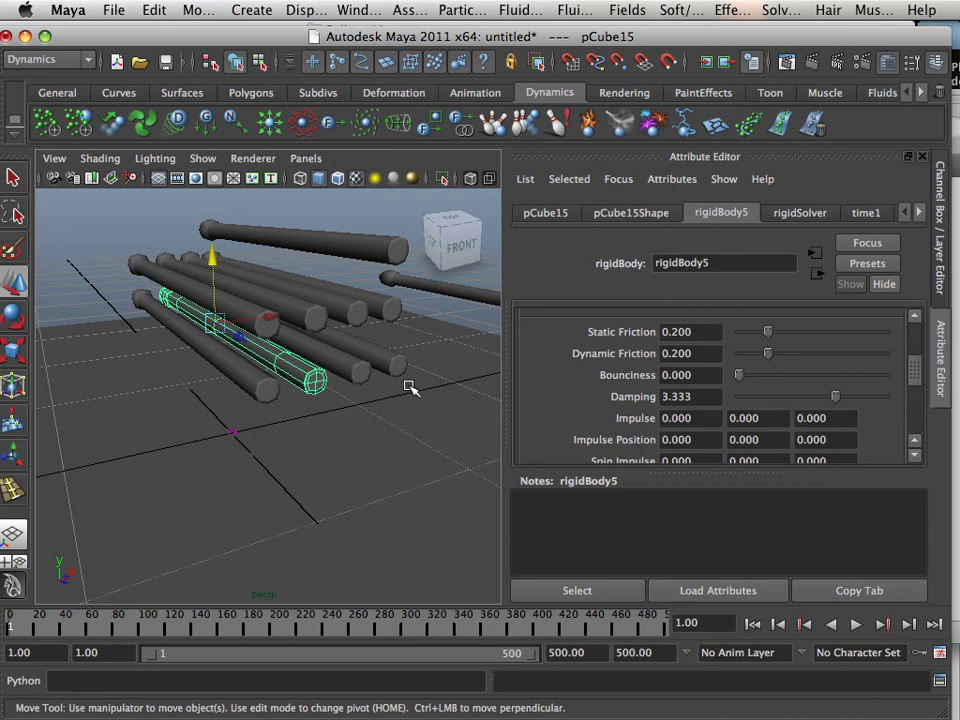
Step: Reduce bounciness and raise damping on the lower row's two rightmost matches, giving the last one bounciness 0 and damping about 4.231
click(356, 372)
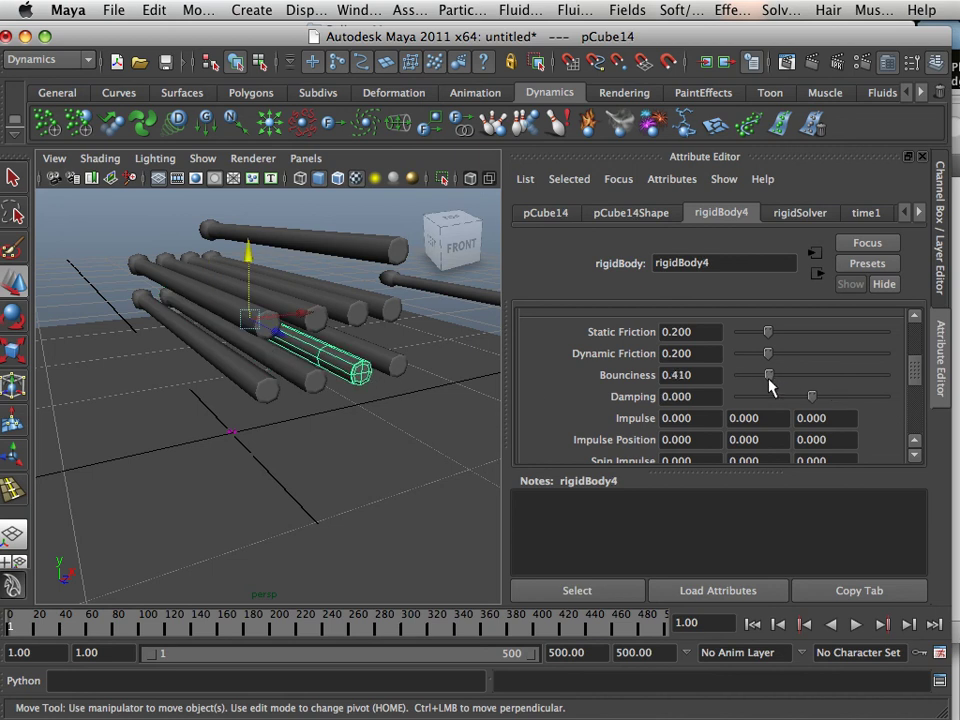
drag(814, 399, 836, 397)
click(402, 361)
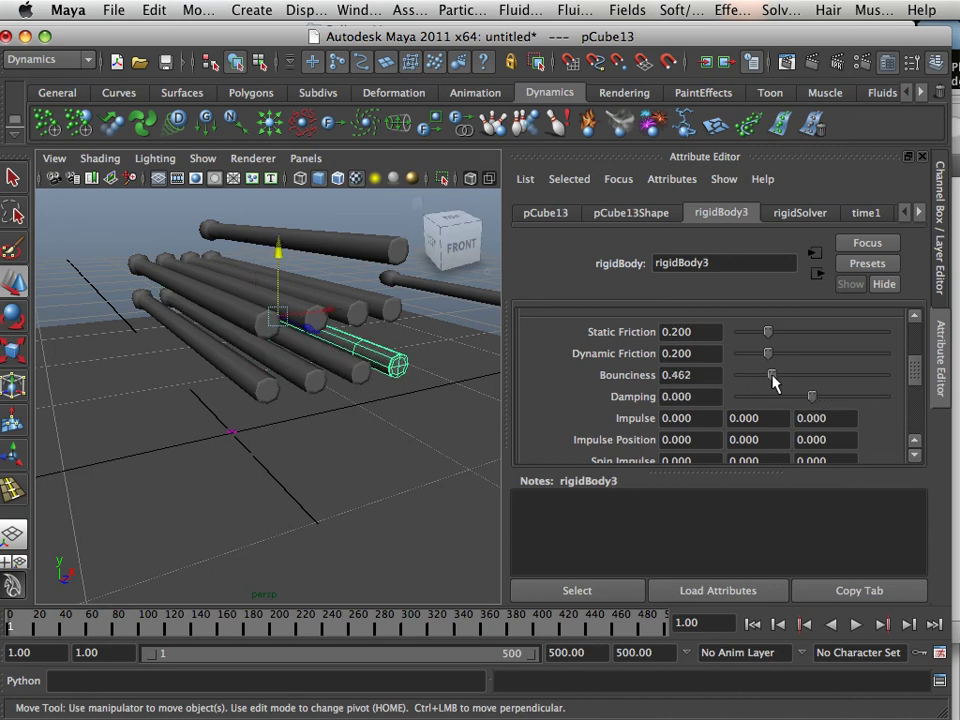
drag(811, 396, 844, 399)
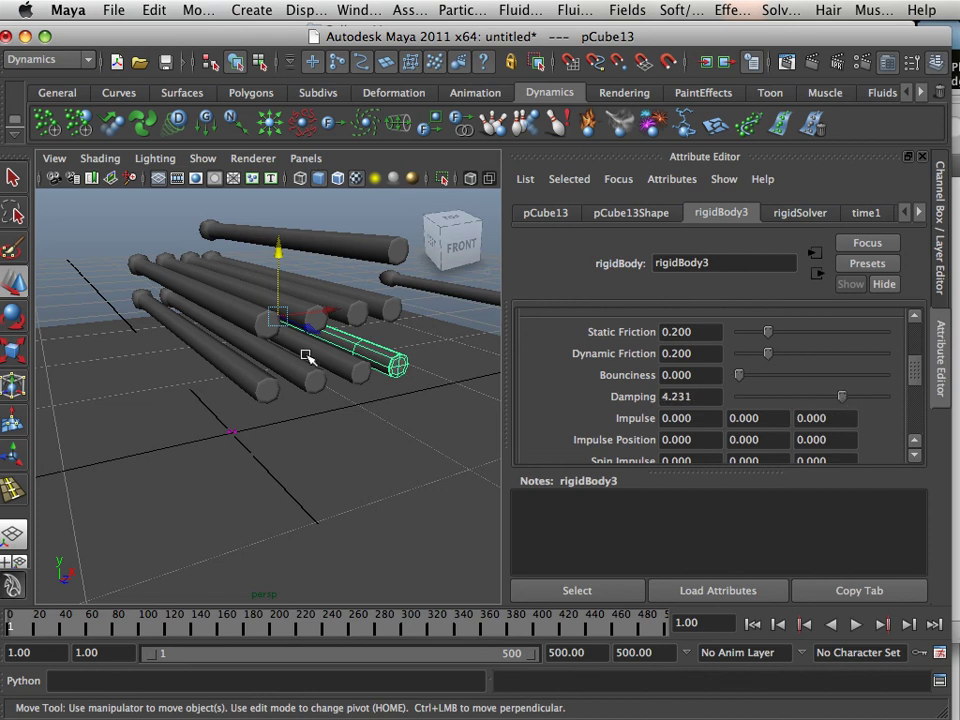
Step: Set bounciness to 0 on the upper row's two leftmost matches, with damping about 2.821 on the first and 3.333 on the second
click(250, 318)
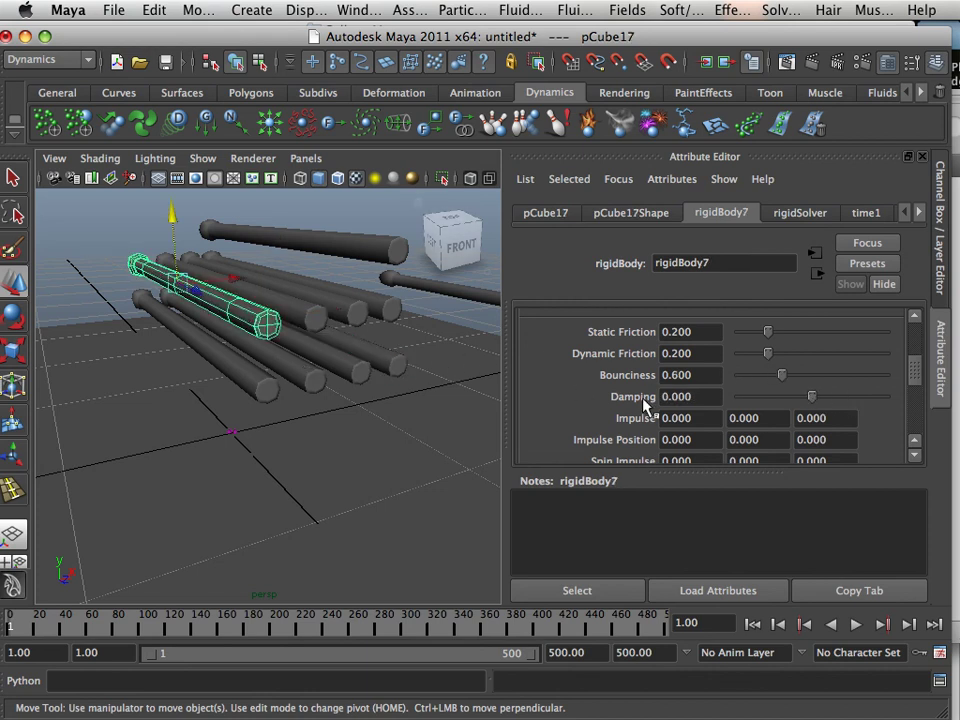
drag(781, 375, 723, 380)
drag(810, 396, 833, 398)
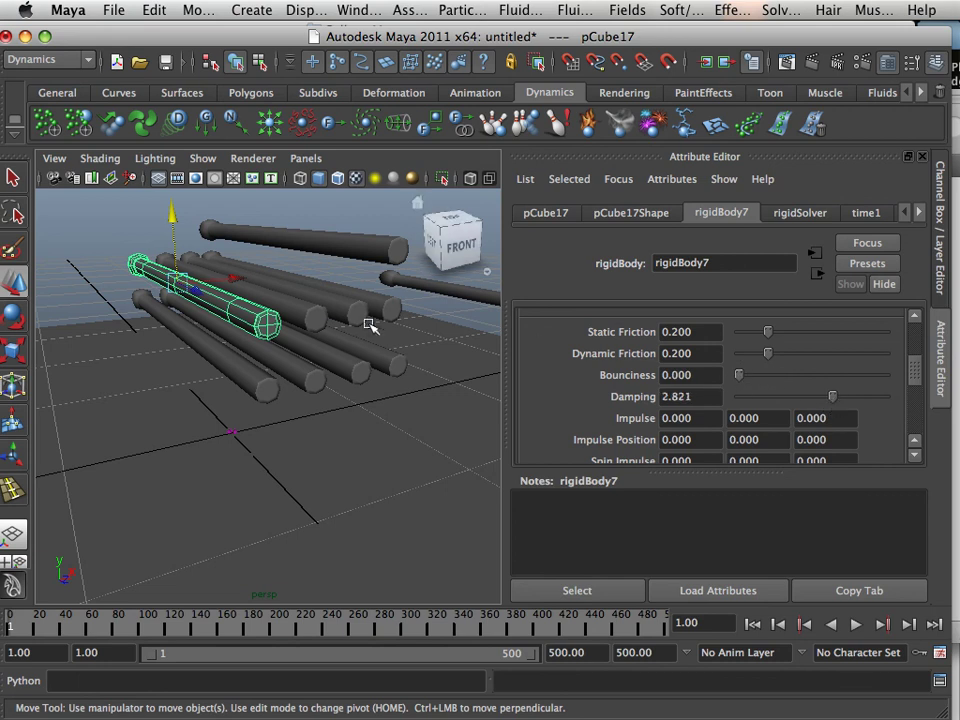
click(326, 323)
drag(772, 372, 737, 378)
drag(809, 397, 836, 398)
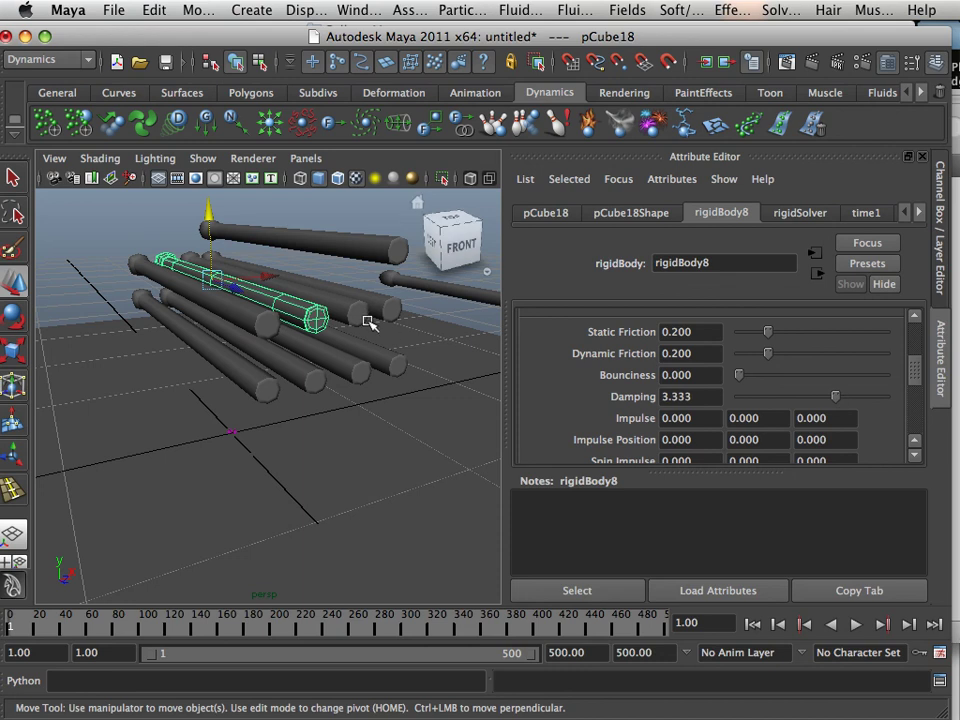
Step: Set the upper row's third match to bounciness 0 and damping about 2.564
click(363, 316)
drag(782, 376, 736, 376)
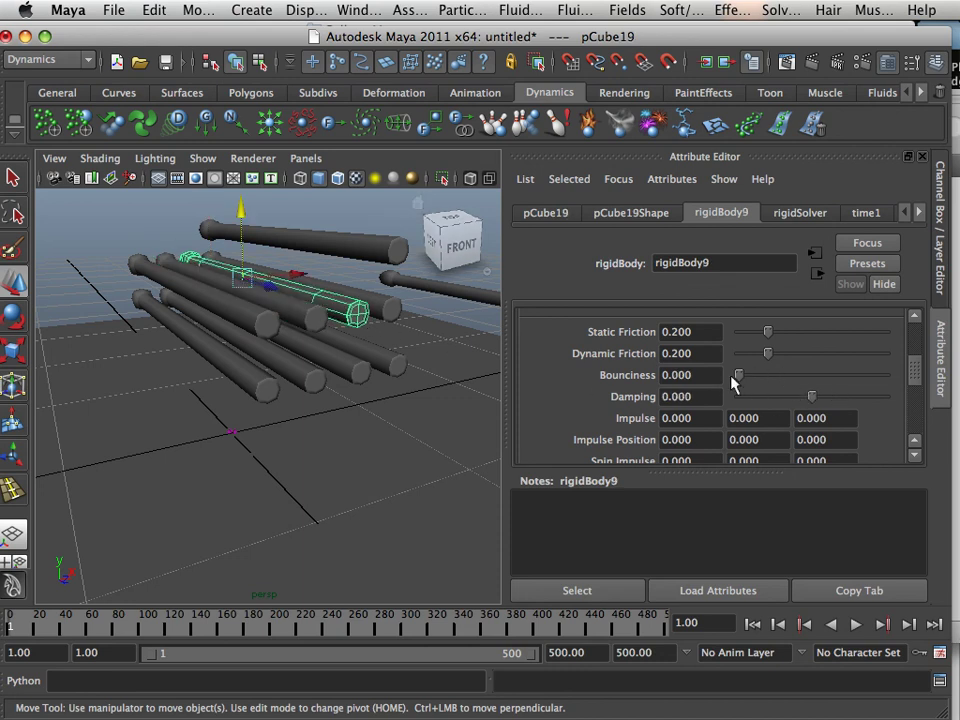
drag(811, 397, 831, 398)
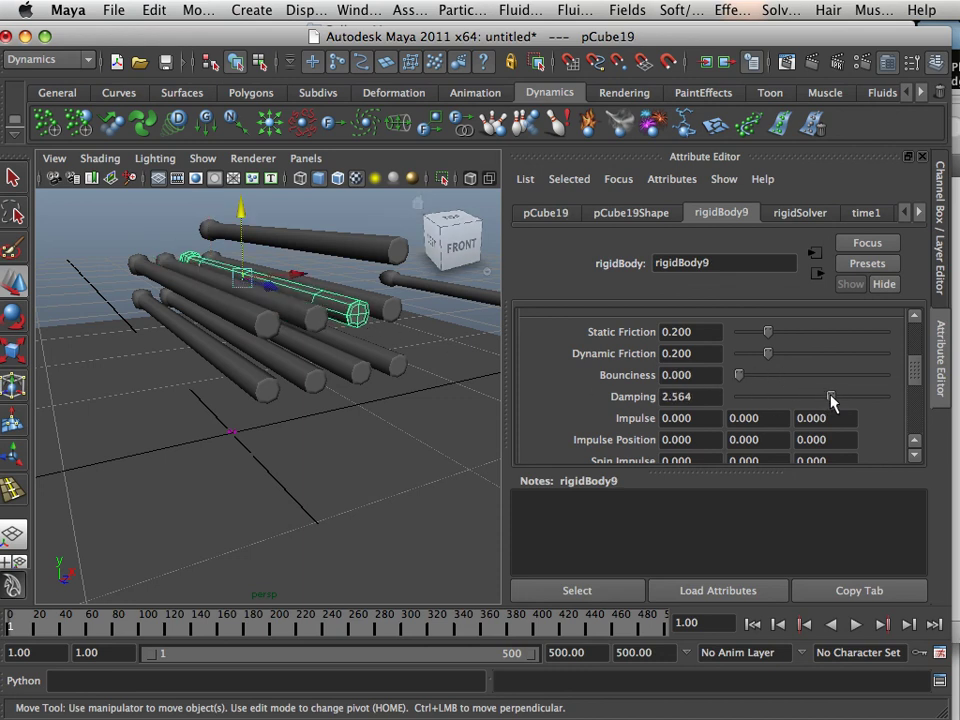
Step: Set the bounciness of the ground plane's rigid body to 0
click(369, 256)
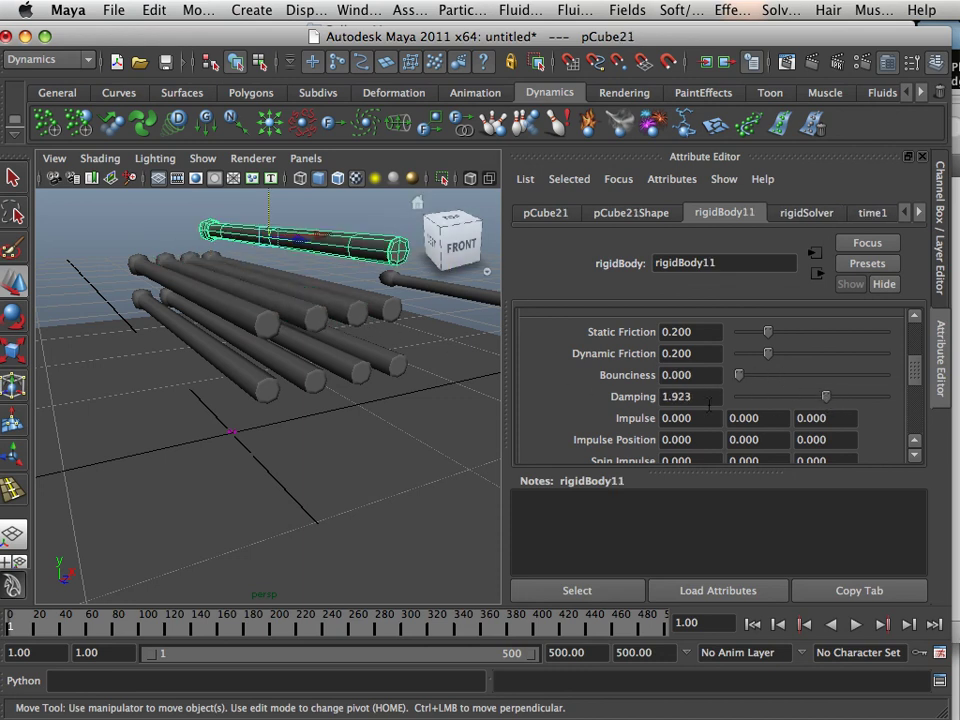
click(262, 498)
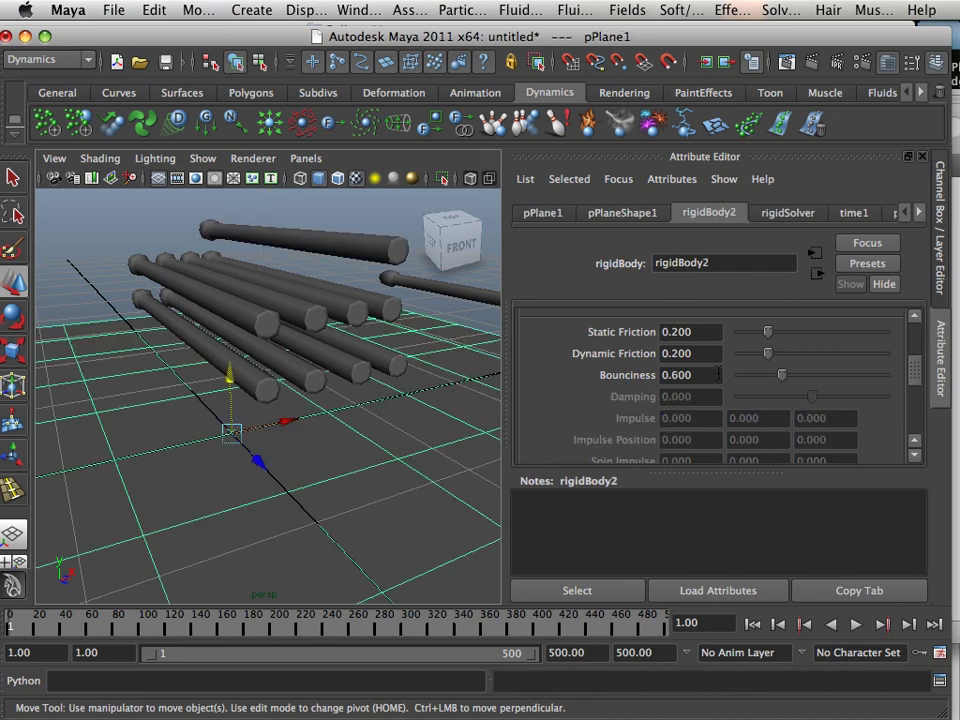
drag(775, 379, 727, 380)
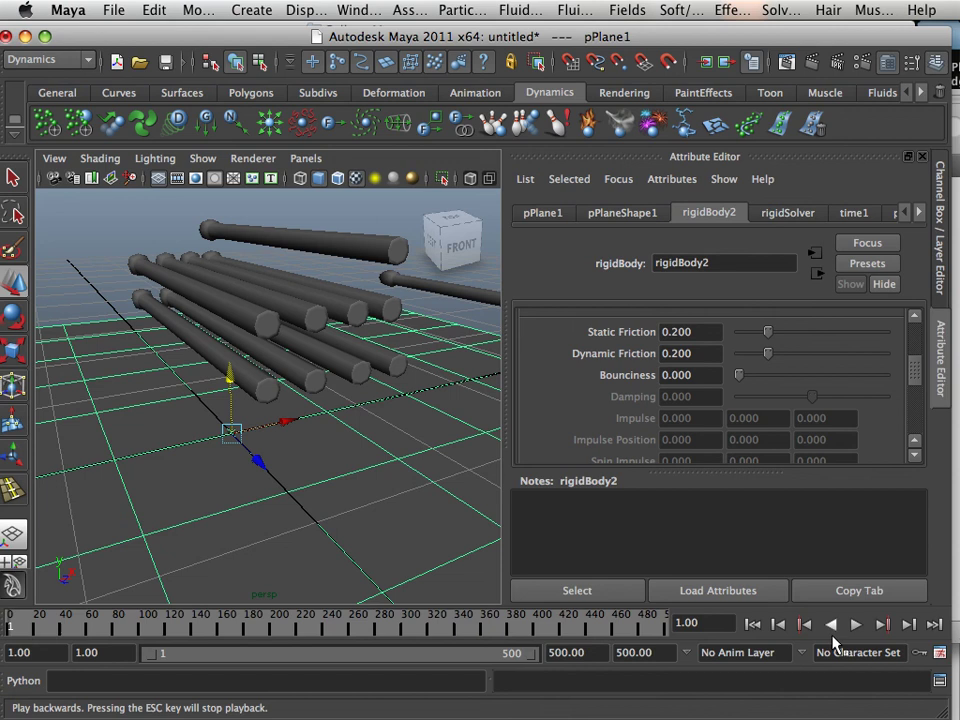
Step: Play the simulation to about frame 79, inspect how the matches lie on the plane, and return to frame 1
click(856, 624)
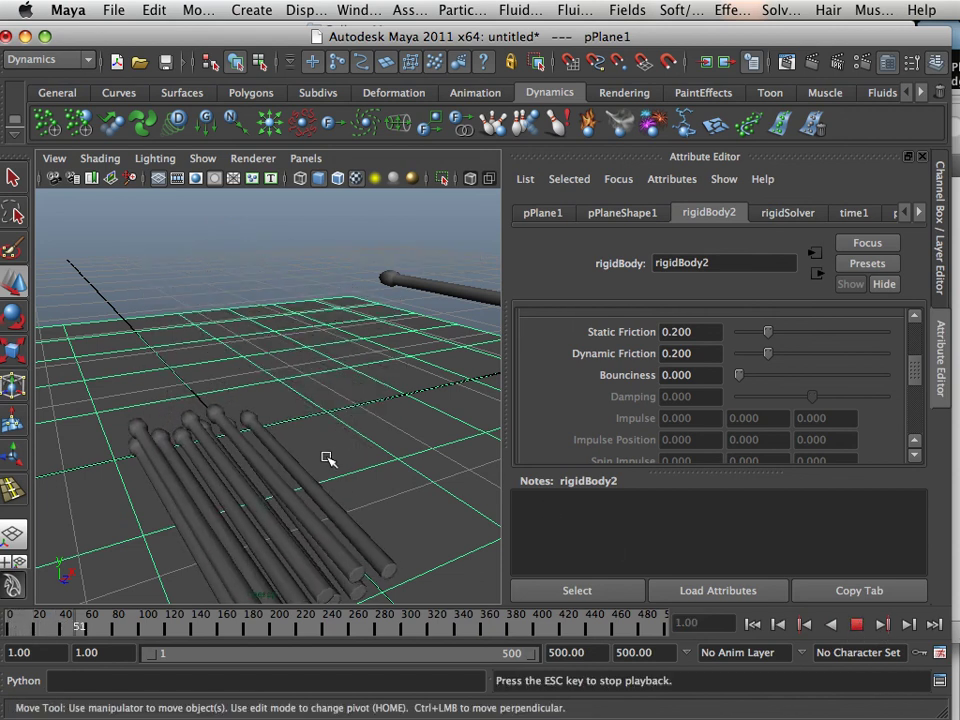
click(856, 627)
click(392, 516)
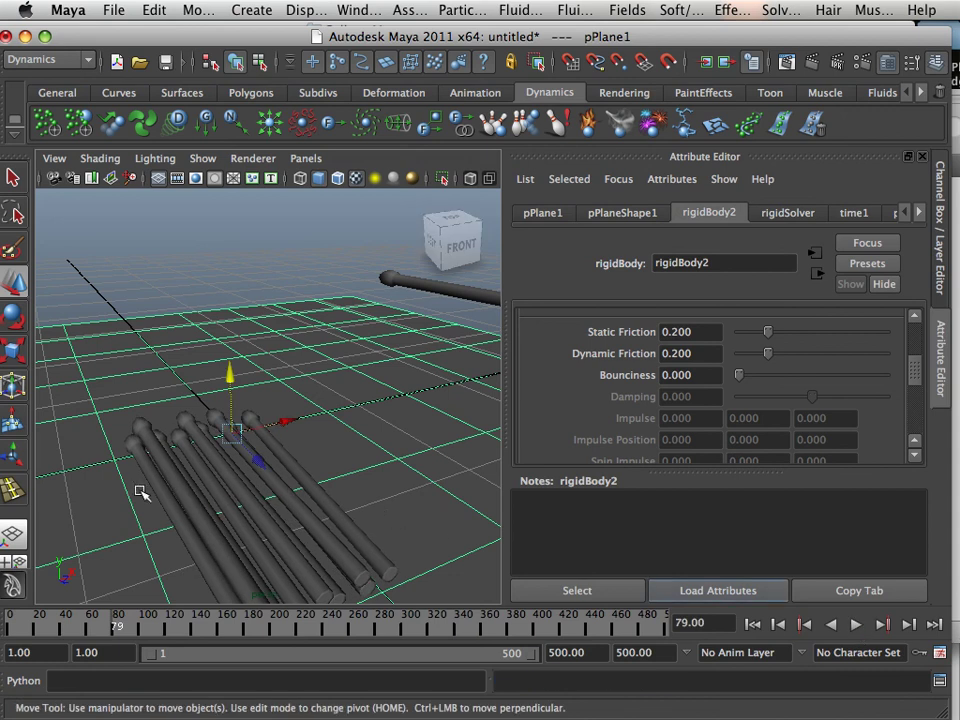
alt+drag(140, 492, 72, 507)
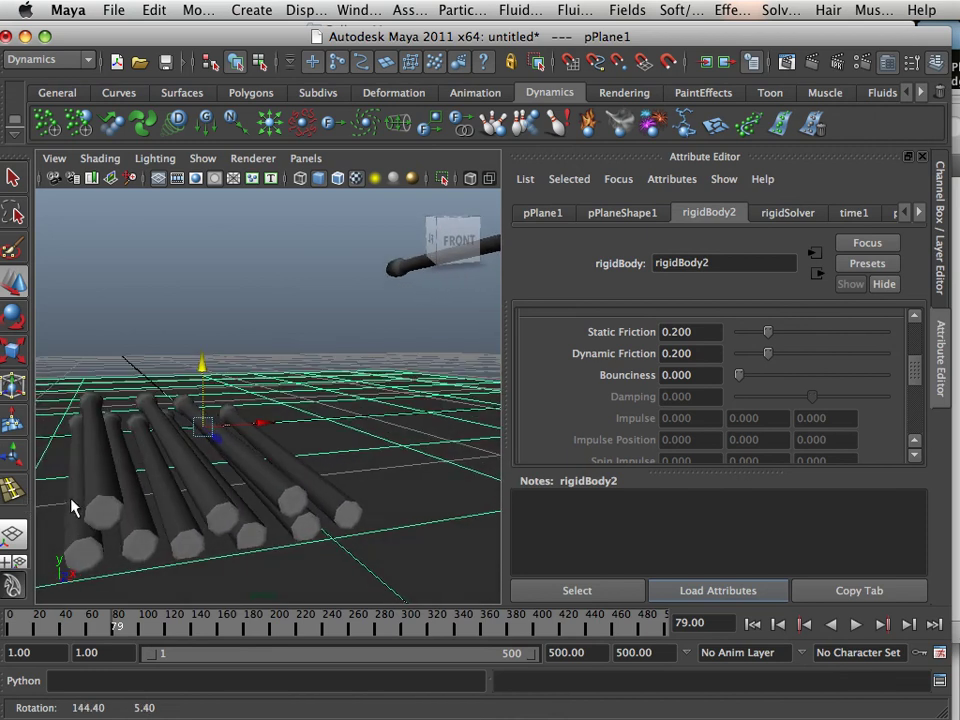
alt+drag(306, 547, 225, 542)
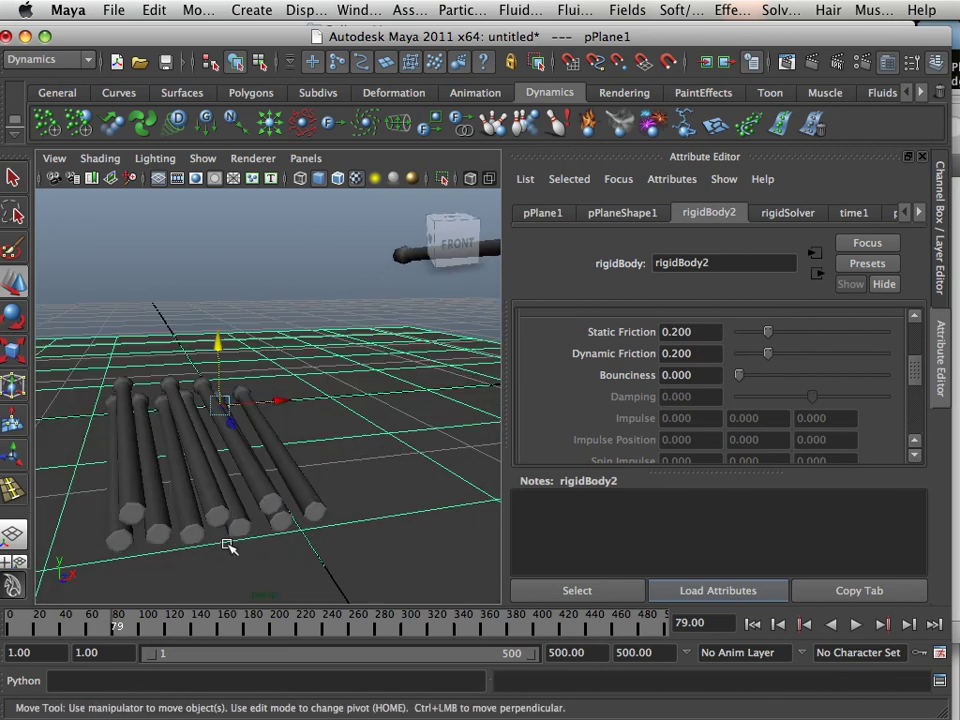
drag(86, 622, 11, 622)
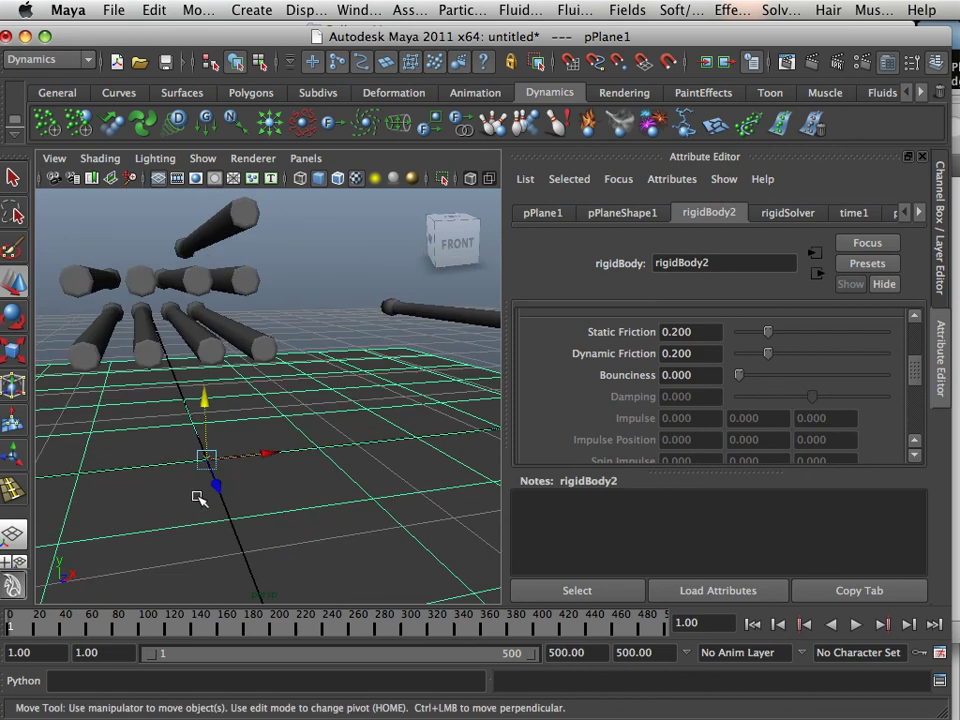